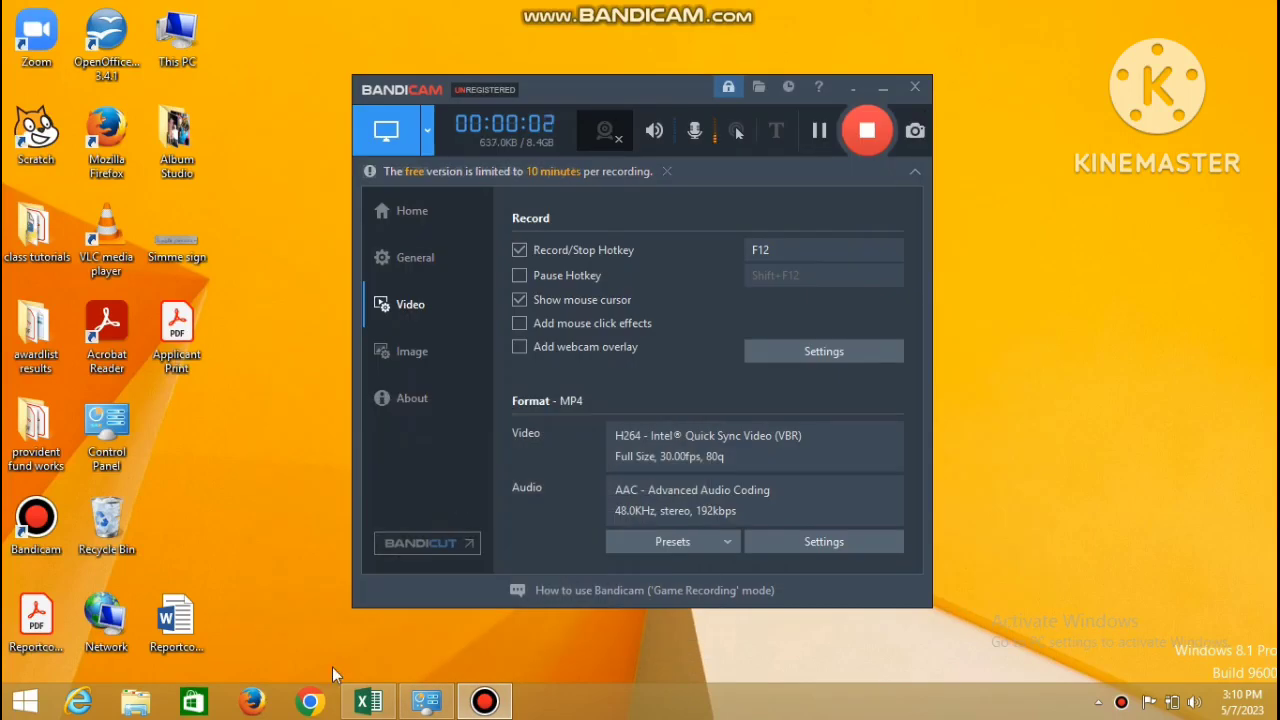
- Bring the Excel workbook with the Name, Address and City table to the front
click(372, 705)
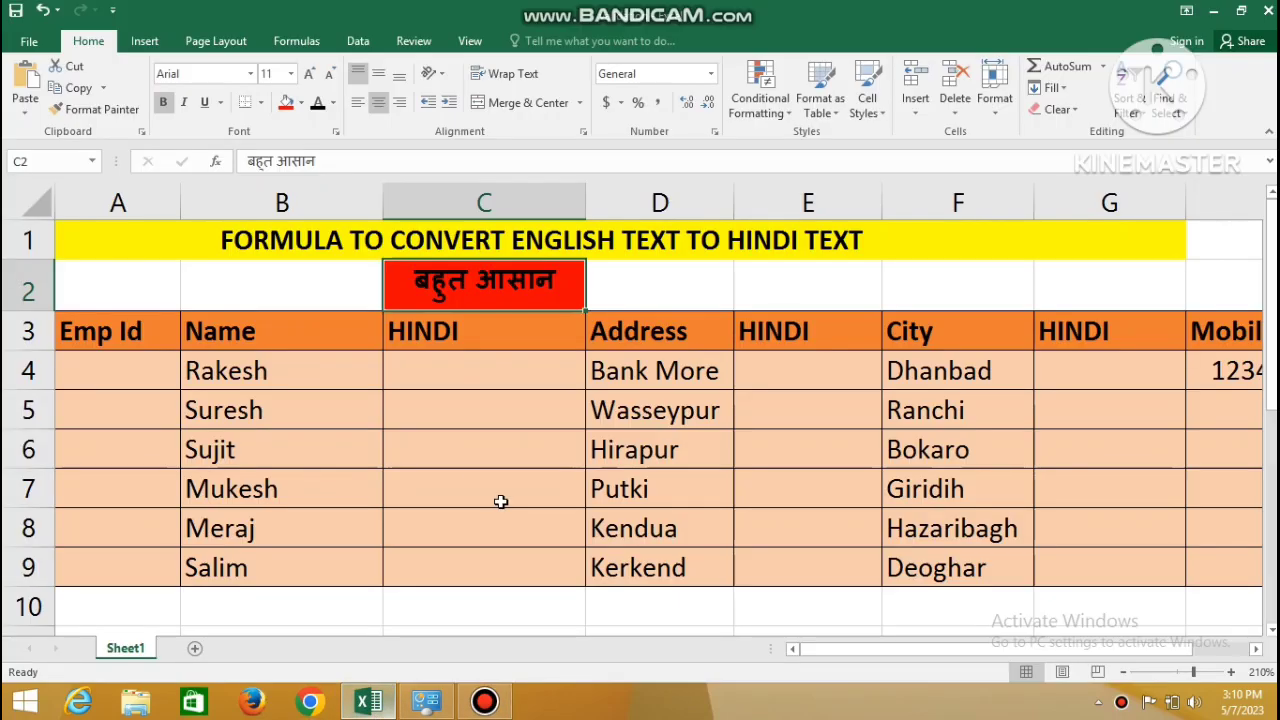
click(295, 377)
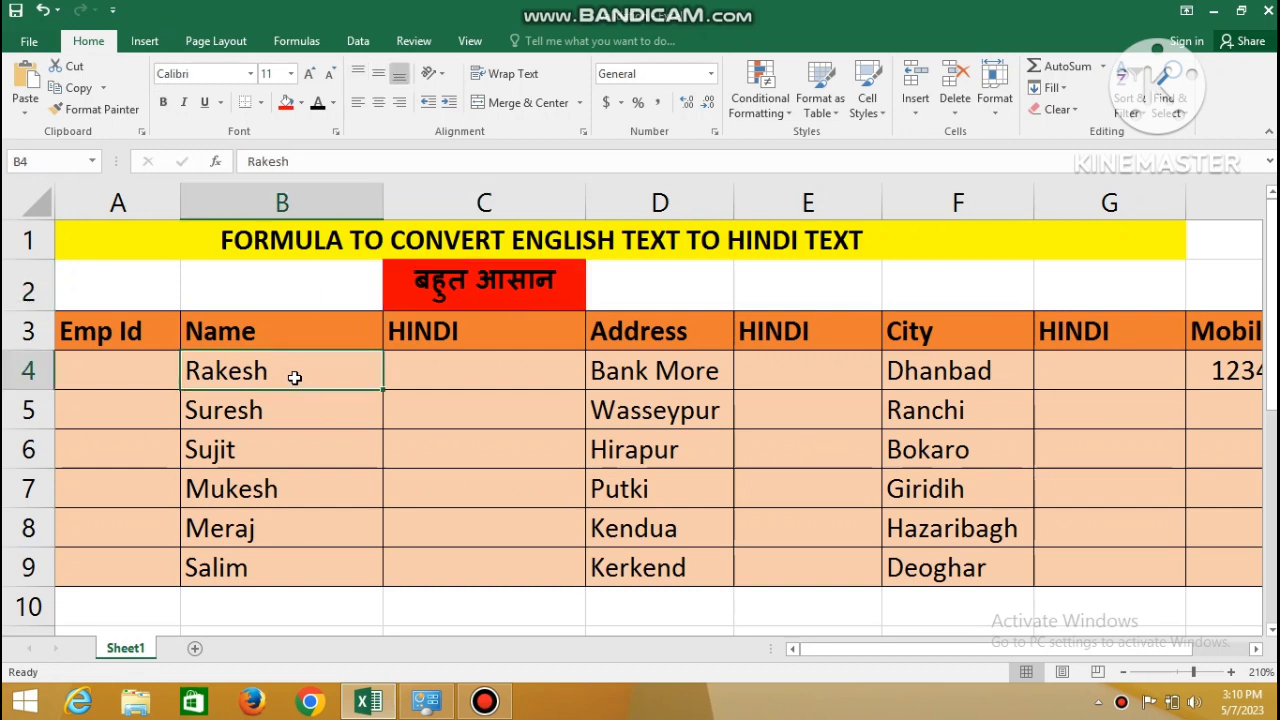
drag(295, 377, 286, 563)
click(440, 364)
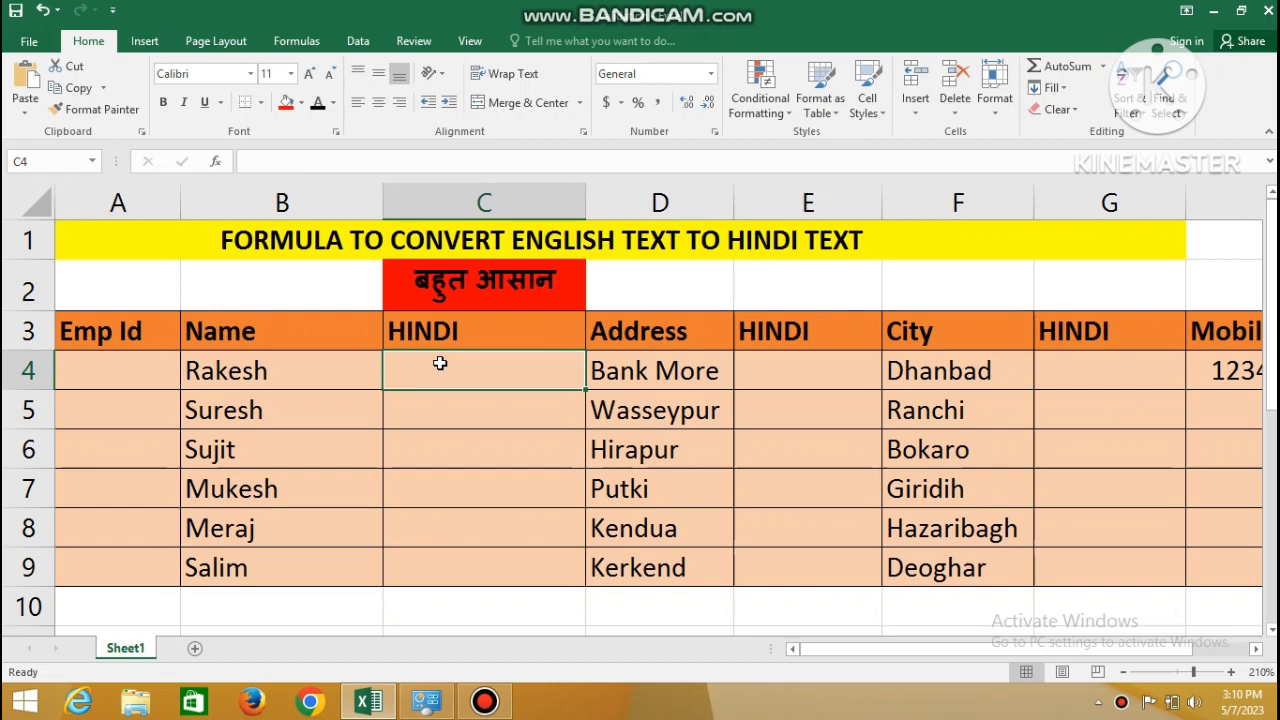
click(212, 563)
key(Down)
key(Down)
key(Down)
key(Down)
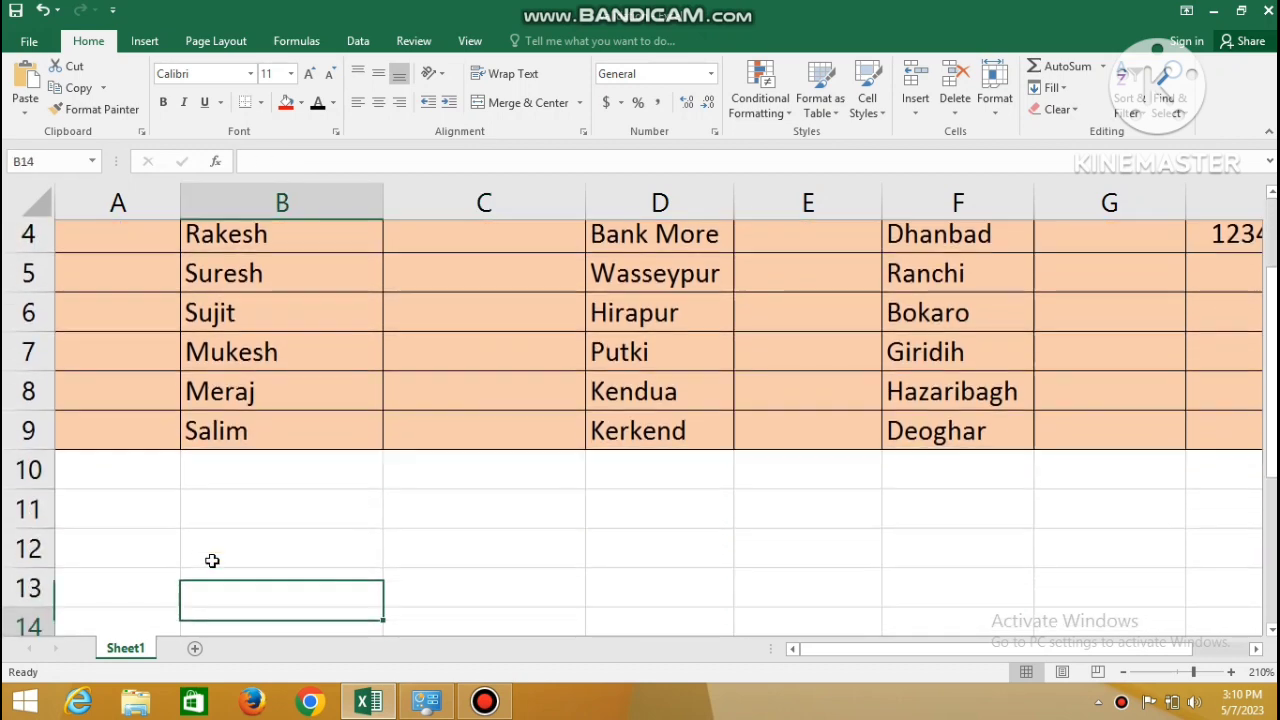
key(Down)
key(Down)
key(Down)
key(Down)
key(Down)
key(Down)
key(Down)
key(Up)
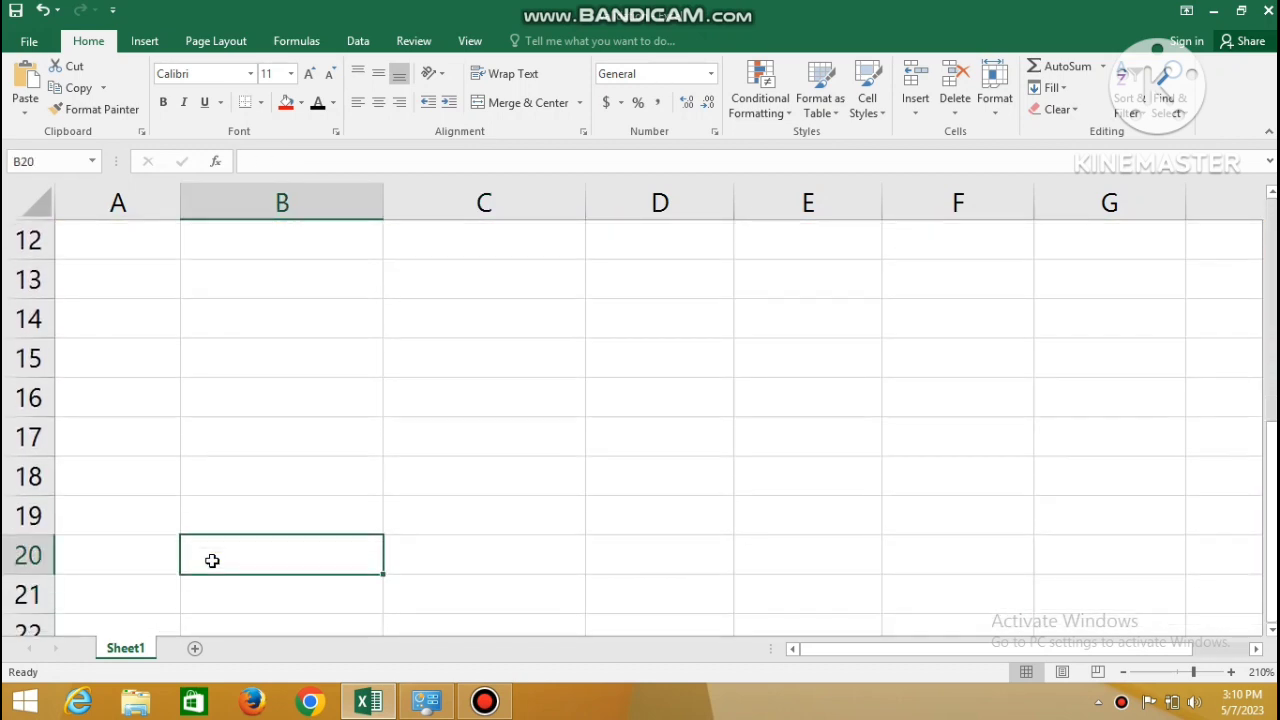
key(Up)
key(Up)
key(Up)
key(Up)
key(Up)
key(Up)
key(Down)
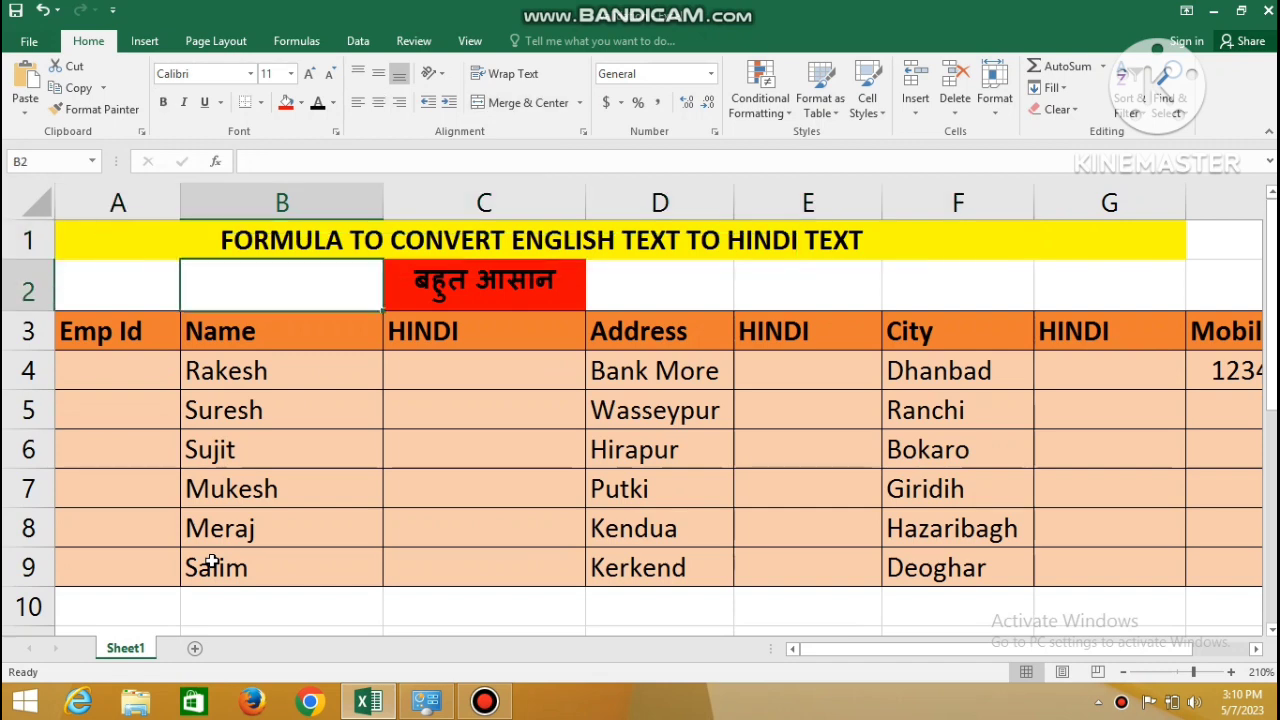
key(Down)
key(Down)
key(Right)
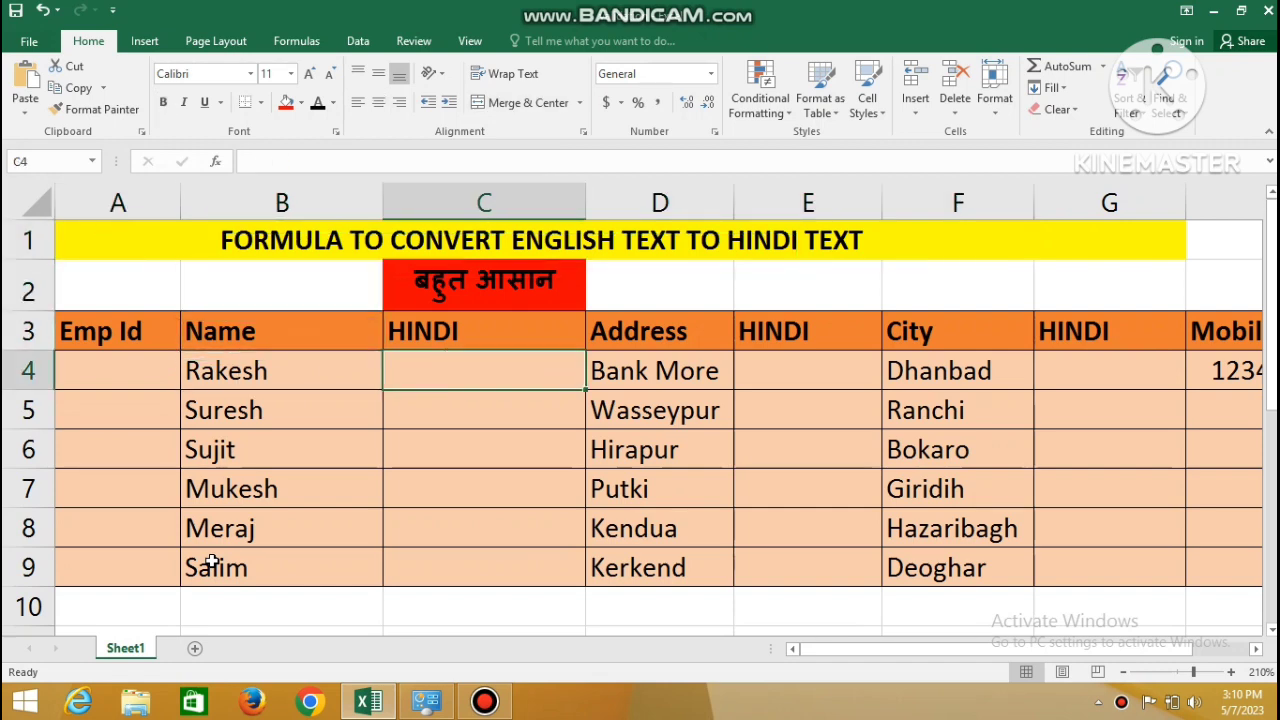
click(250, 74)
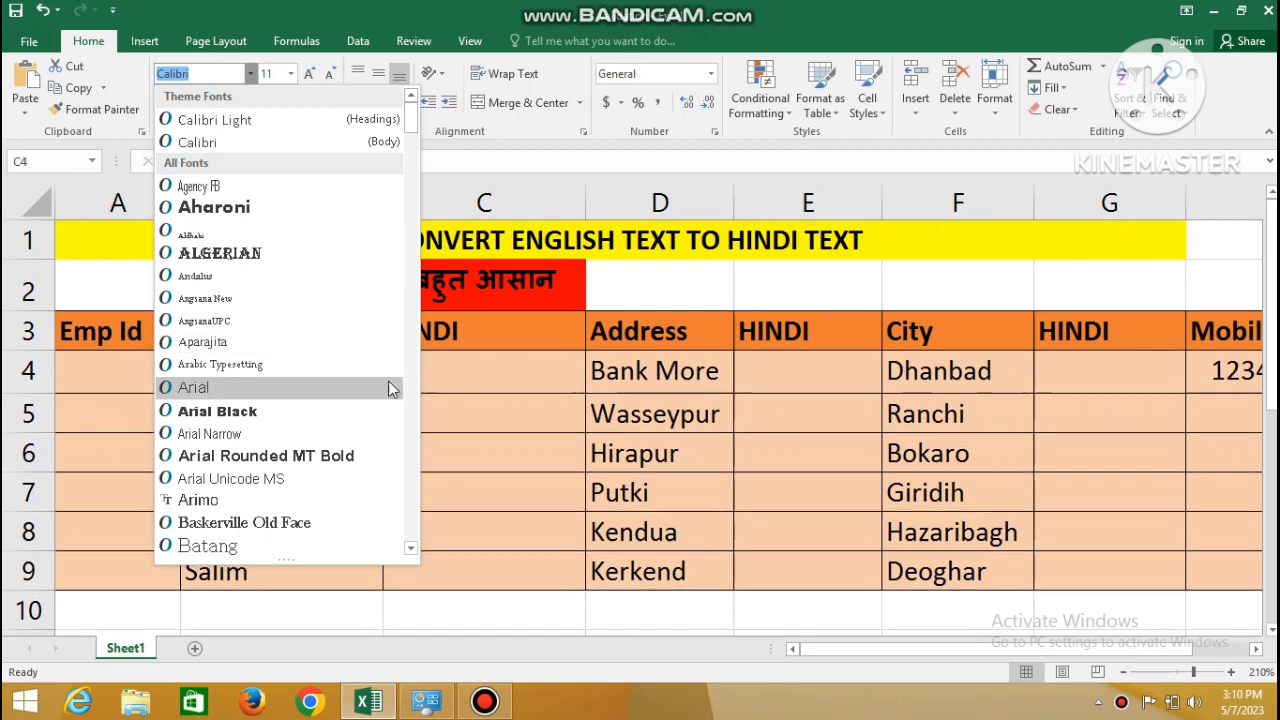
click(466, 377)
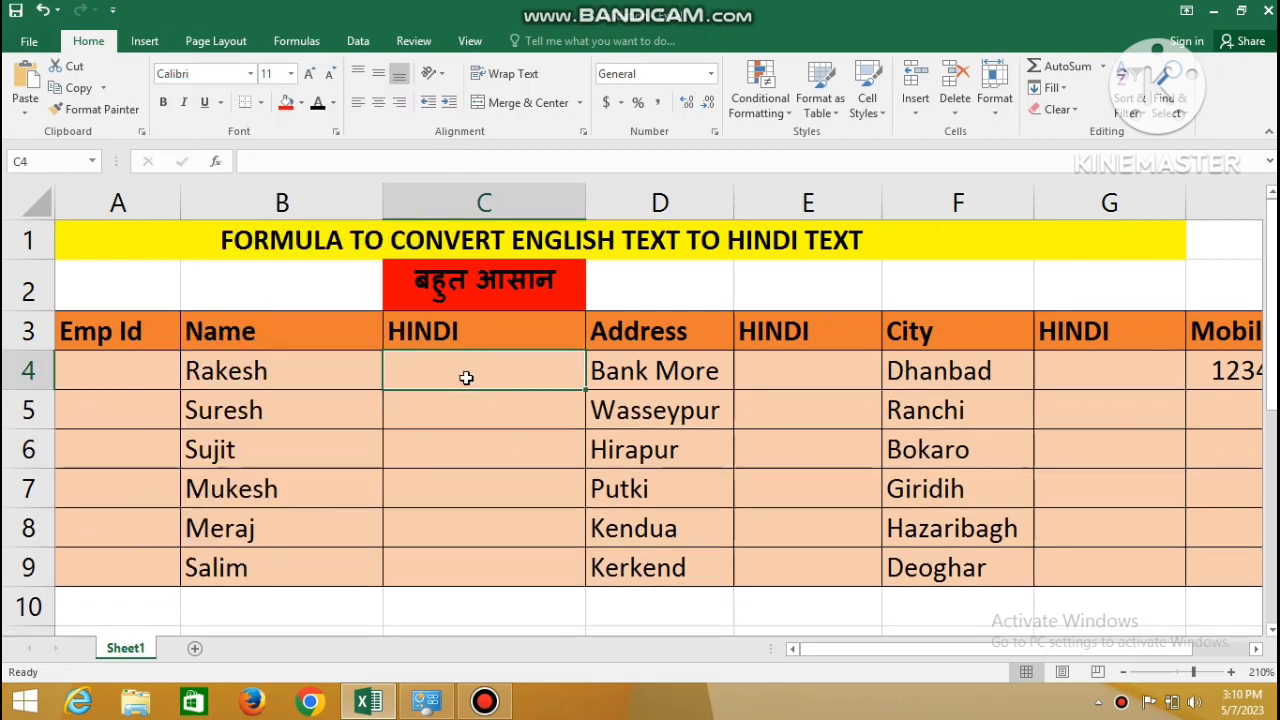
click(300, 373)
click(418, 373)
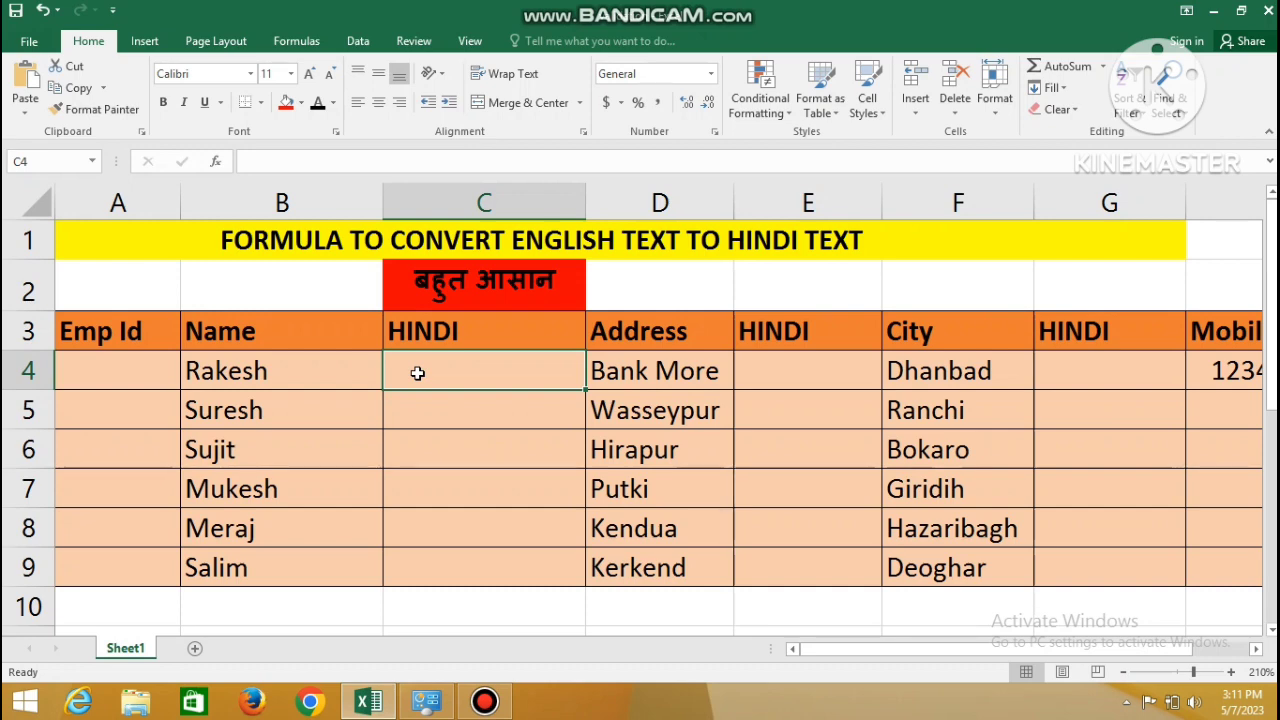
- Copy the six names Rakesh to Salim in B4:B9, then minimize Excel
click(283, 371)
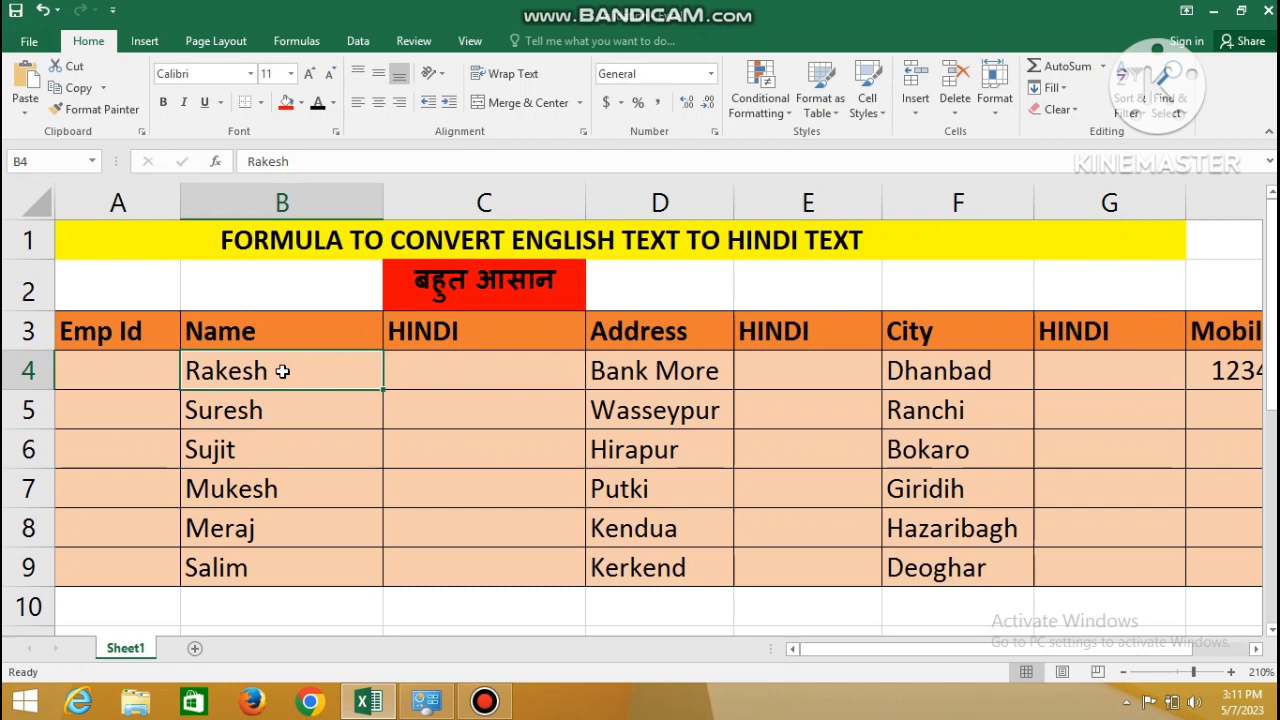
drag(283, 371, 259, 551)
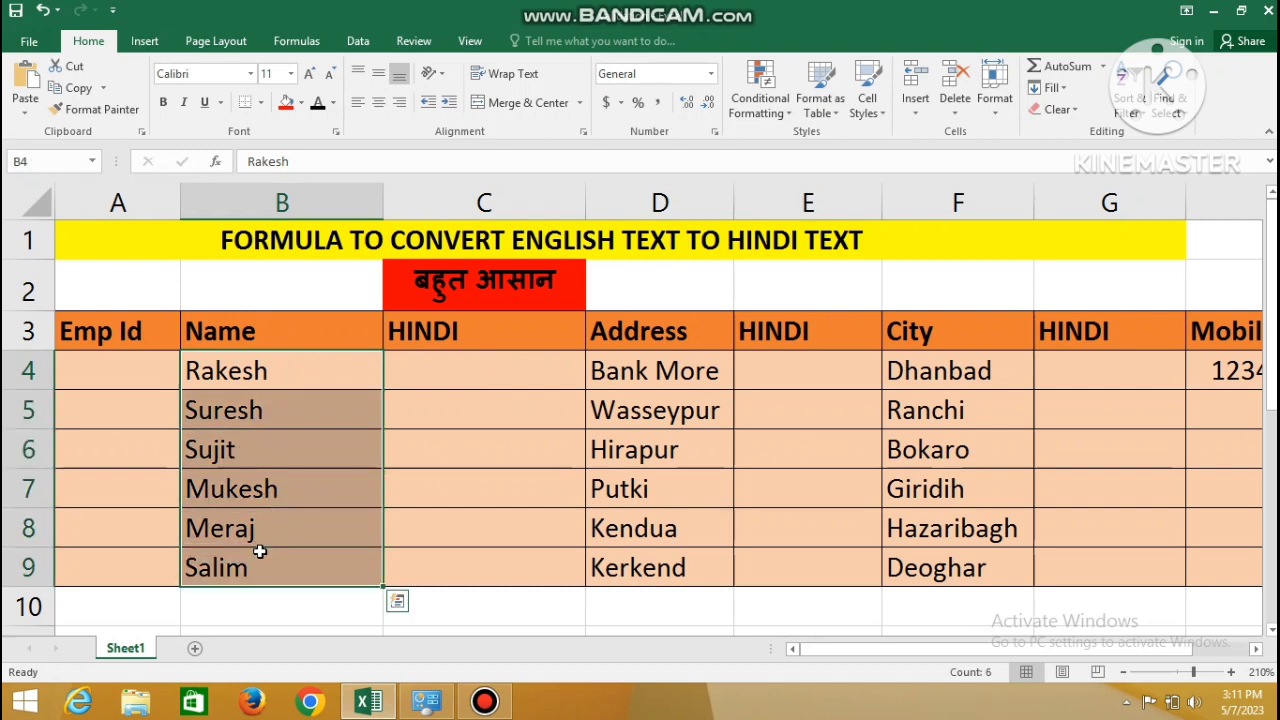
key(ctrl+c)
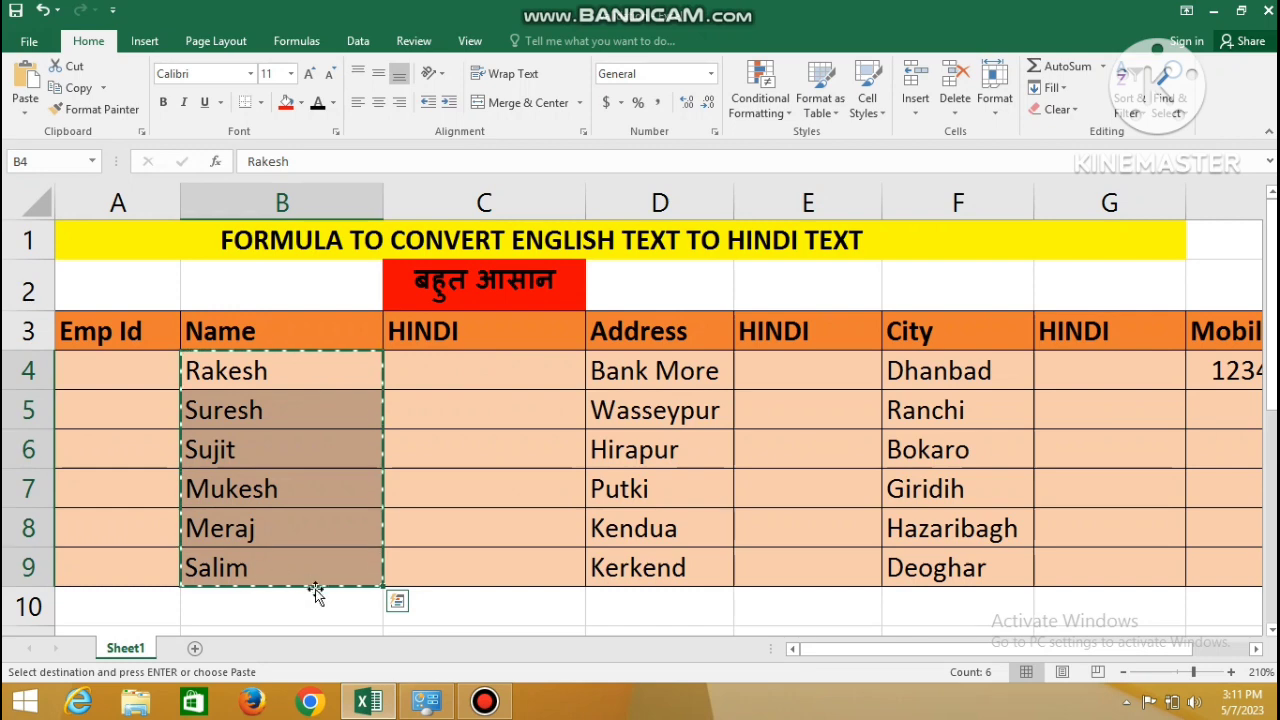
click(1225, 15)
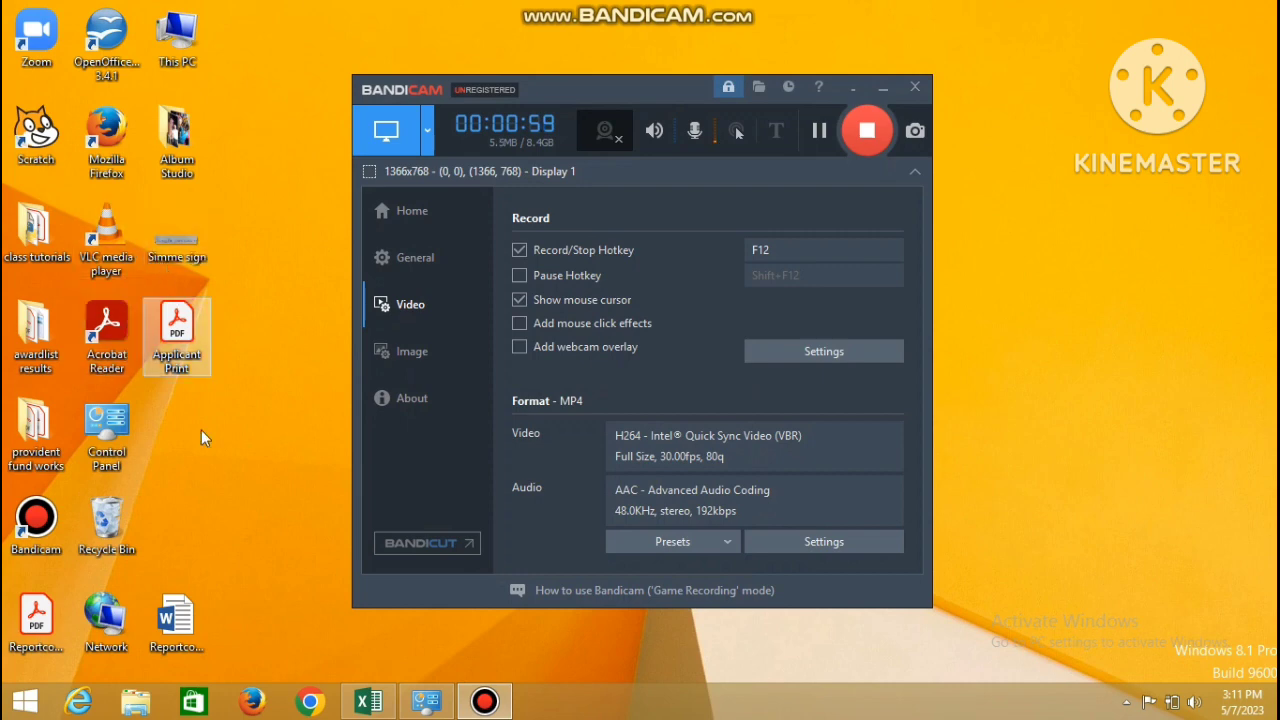
- Open Google Sheets in Chrome from the Google apps grid
click(310, 705)
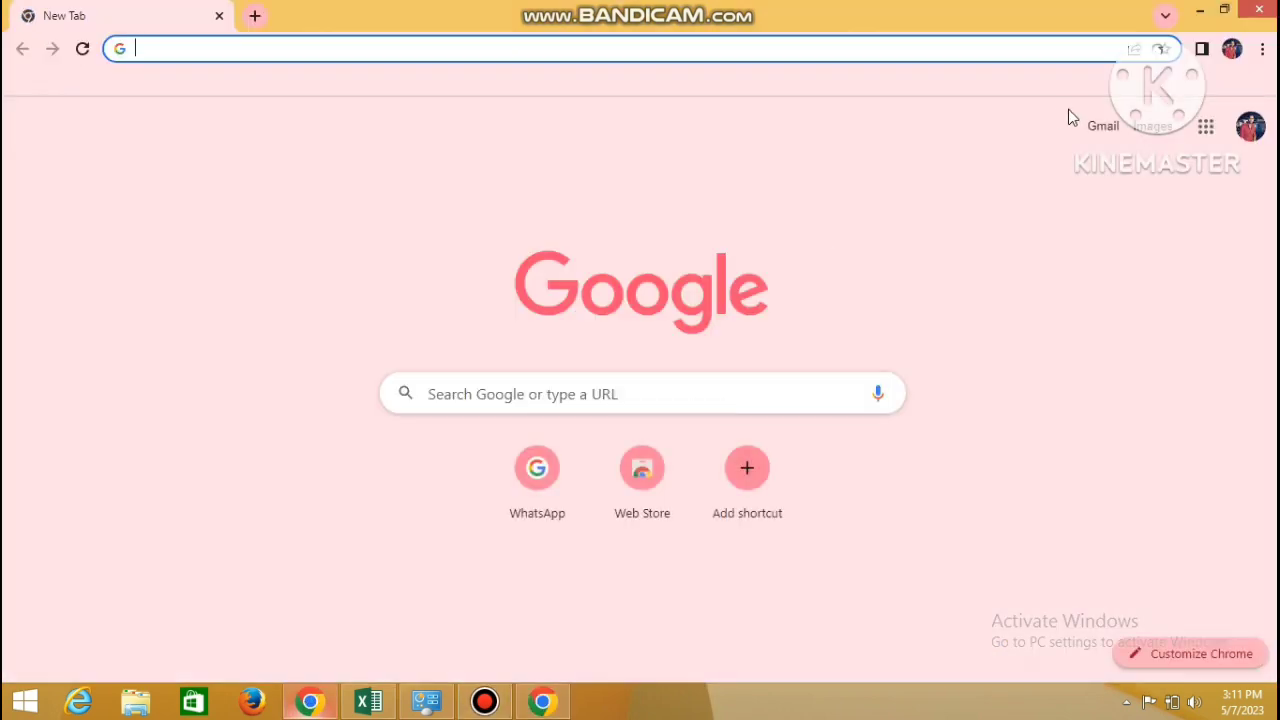
click(1205, 134)
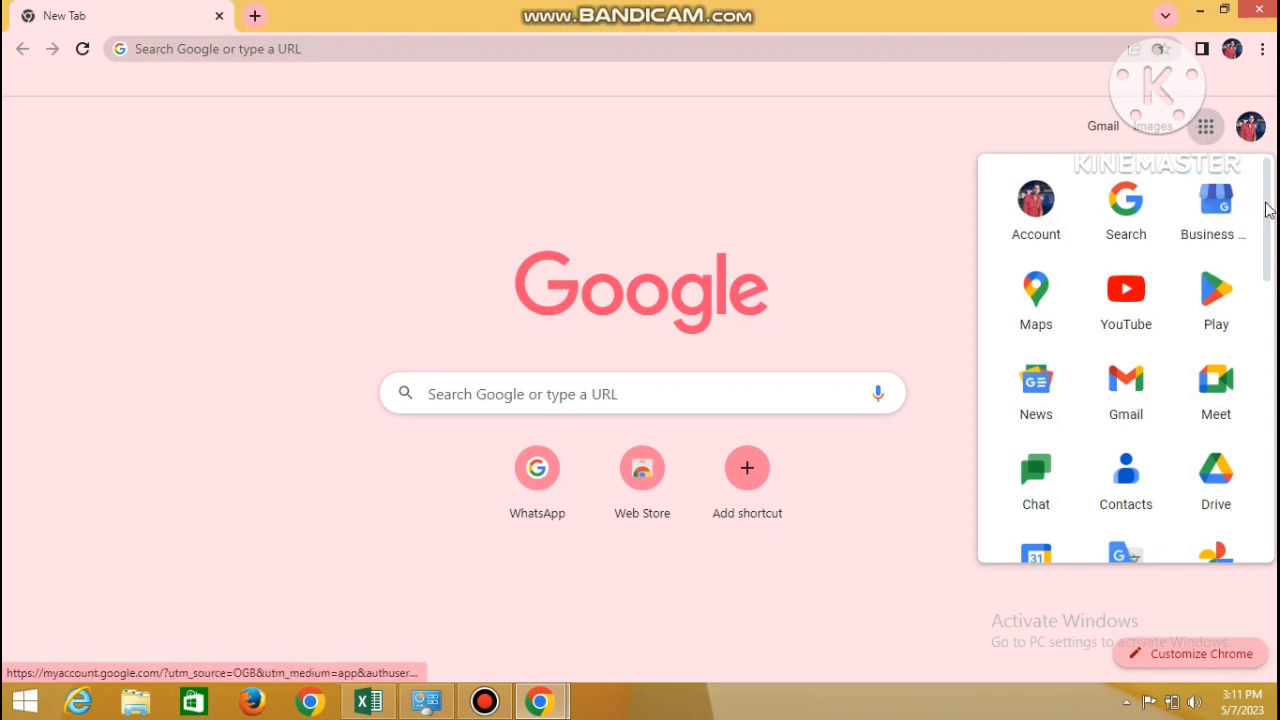
drag(1268, 208, 1268, 318)
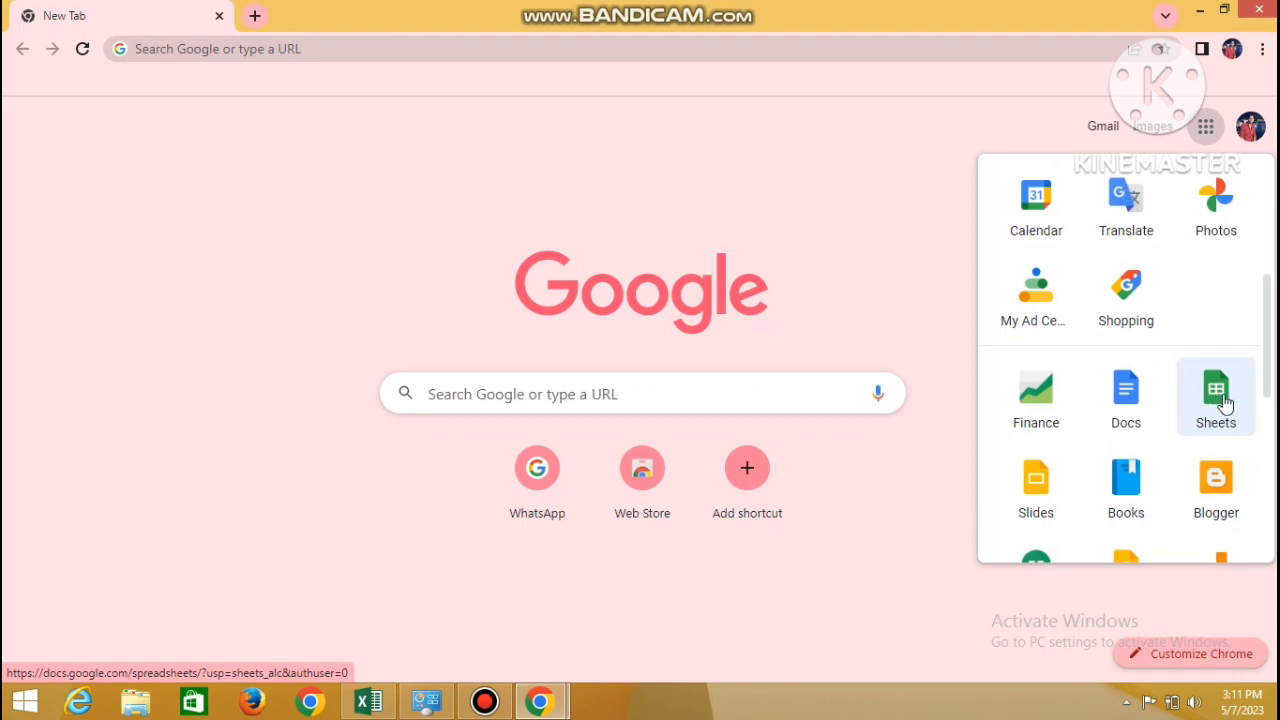
click(1225, 403)
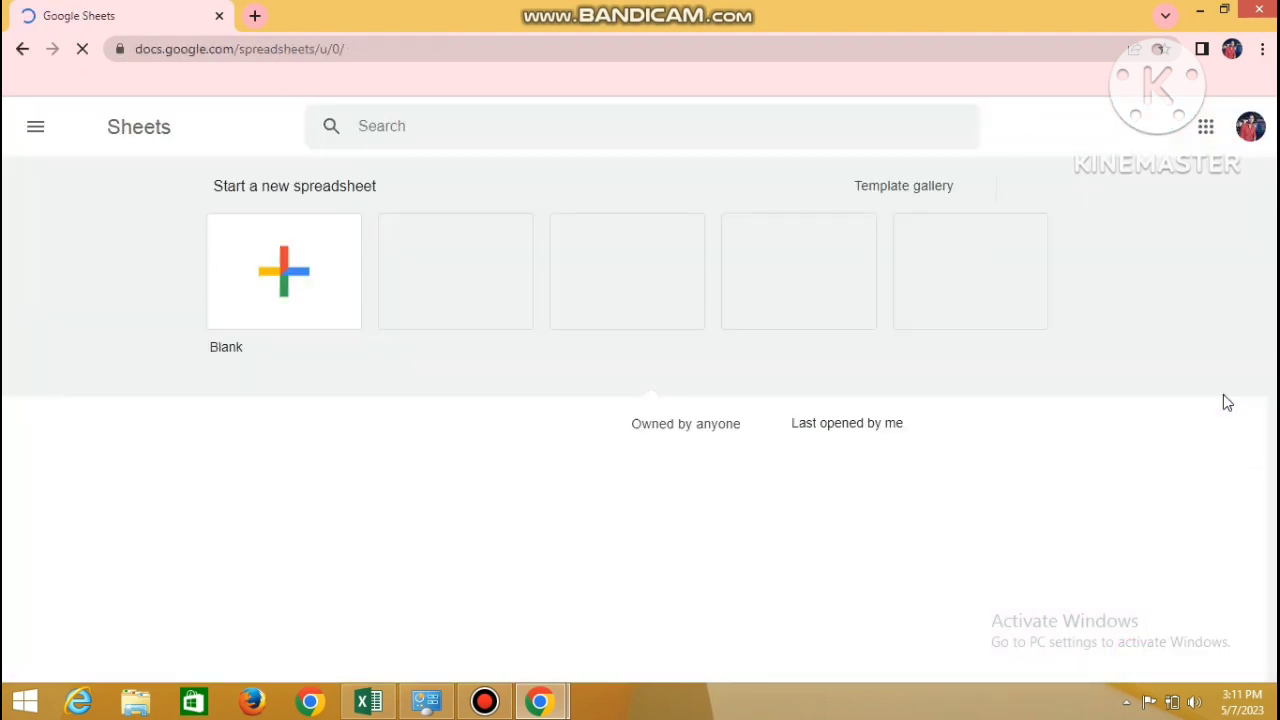
- Start a new Blank Google Sheets spreadsheet
click(285, 290)
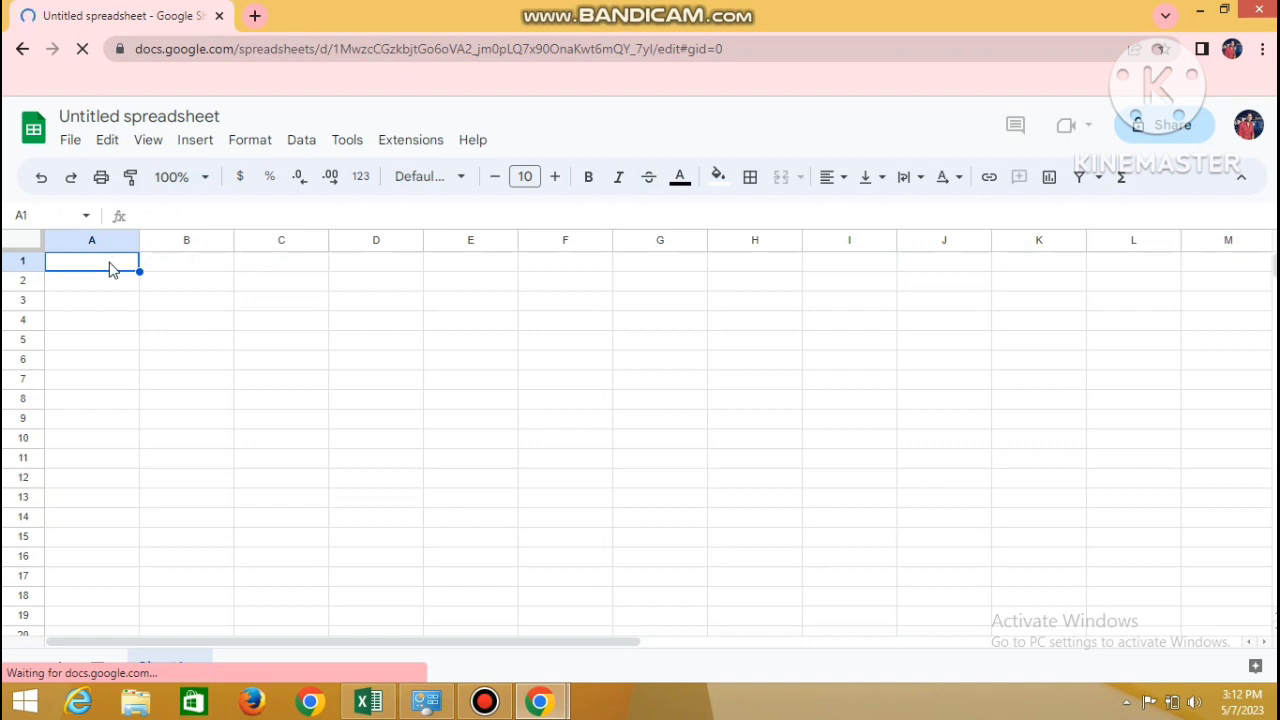
- Paste the six names into A1:A6 and zoom the sheet view to 200%
right_click(110, 266)
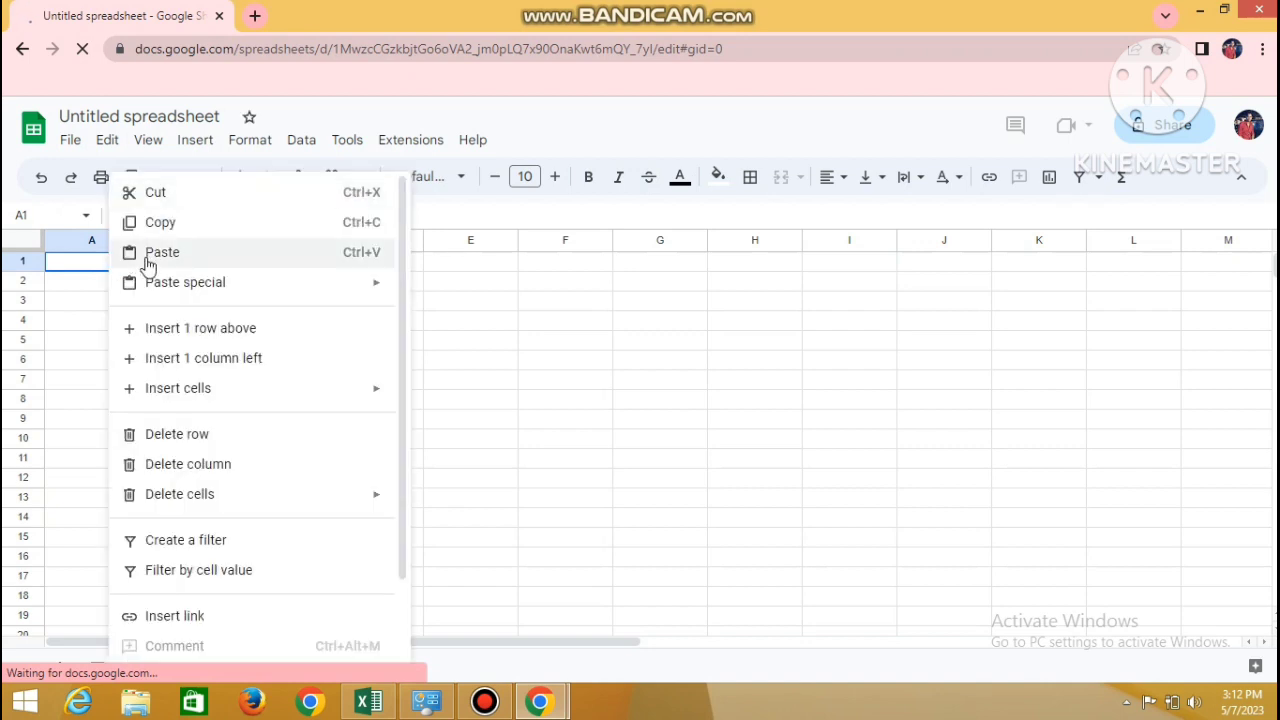
click(150, 255)
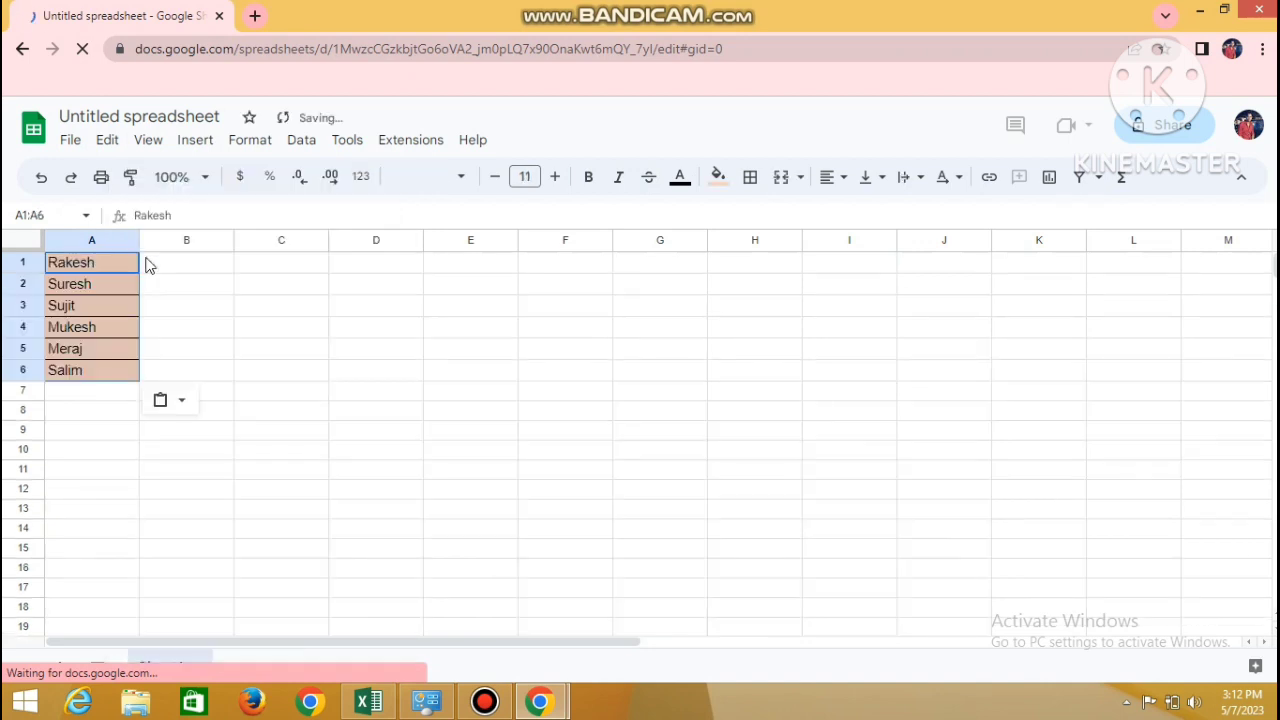
click(205, 185)
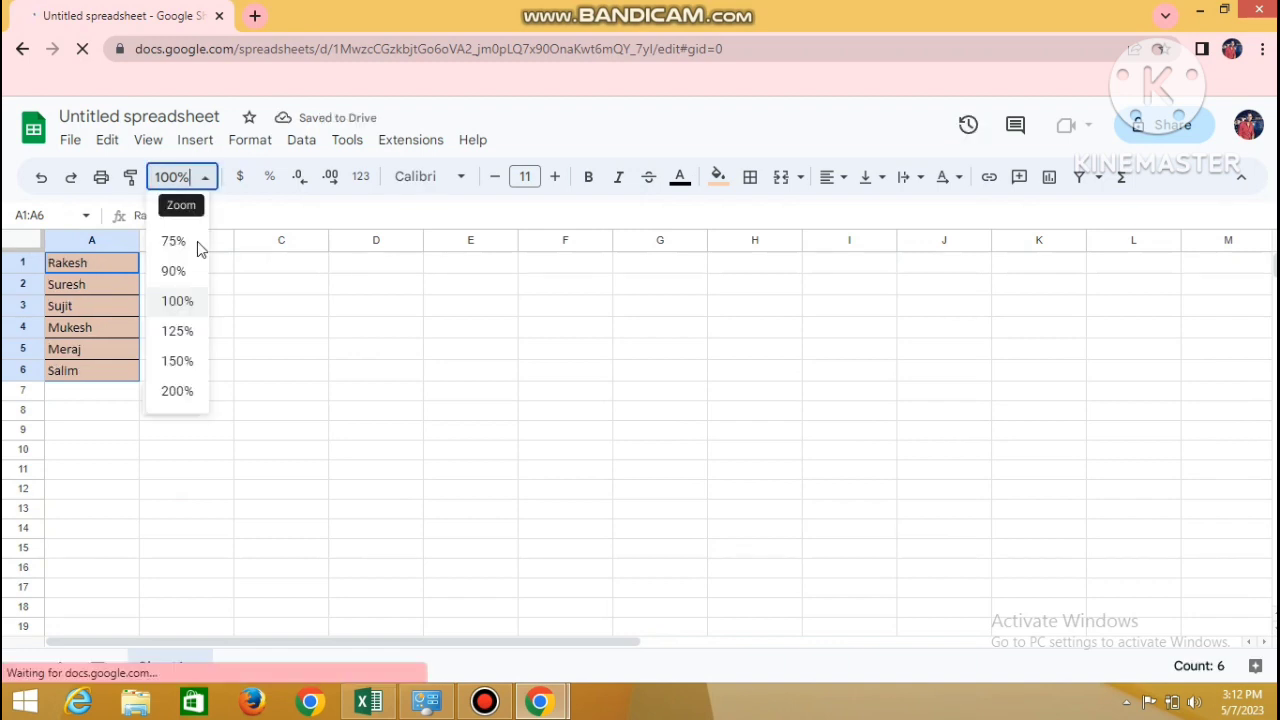
click(177, 364)
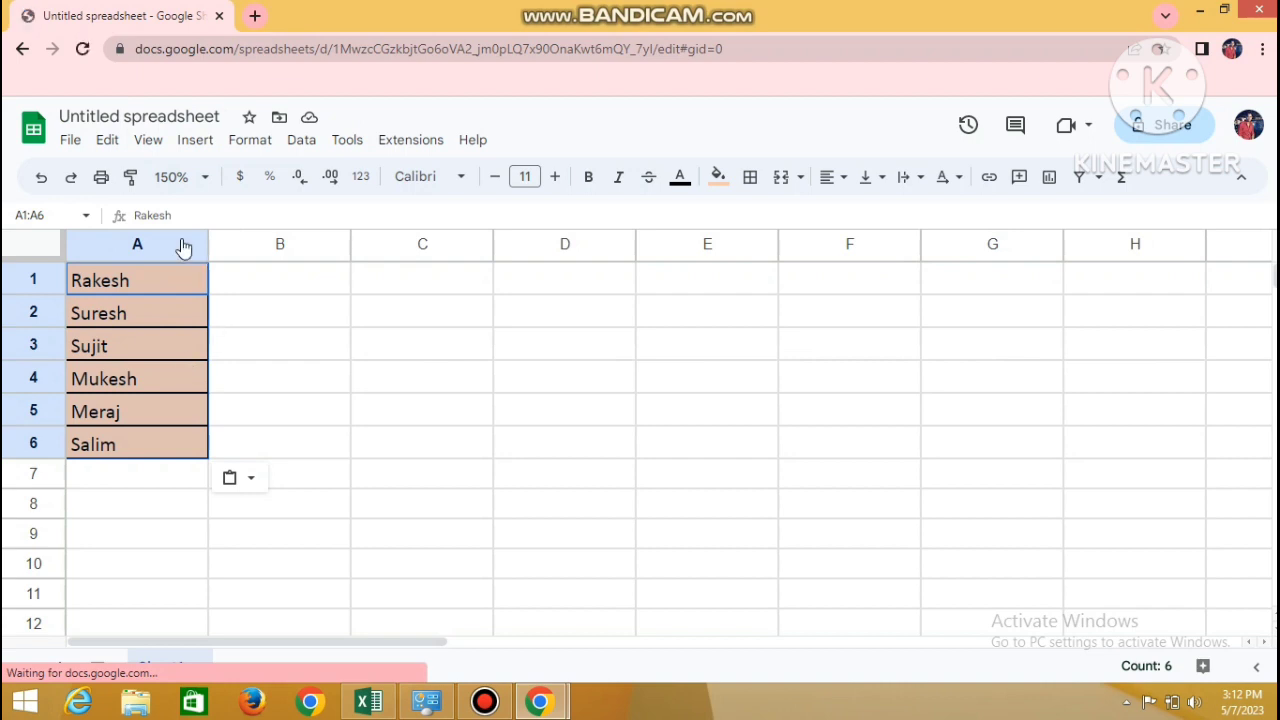
click(205, 177)
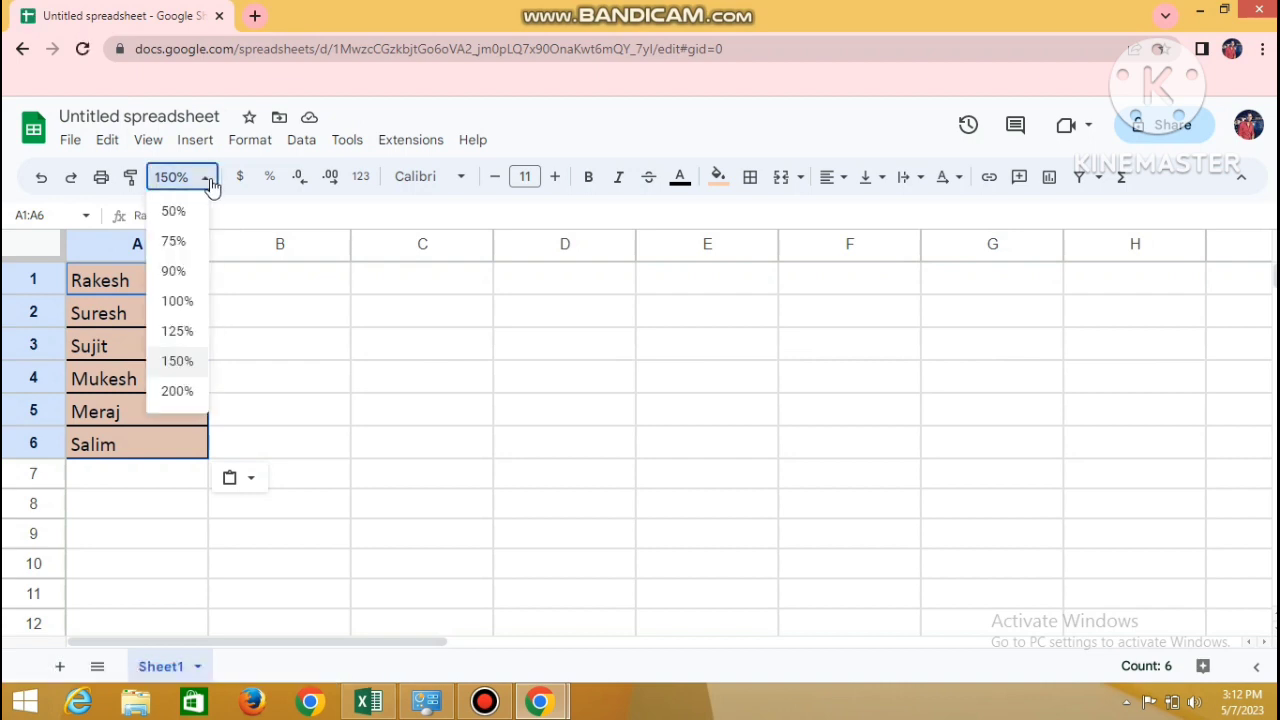
click(179, 389)
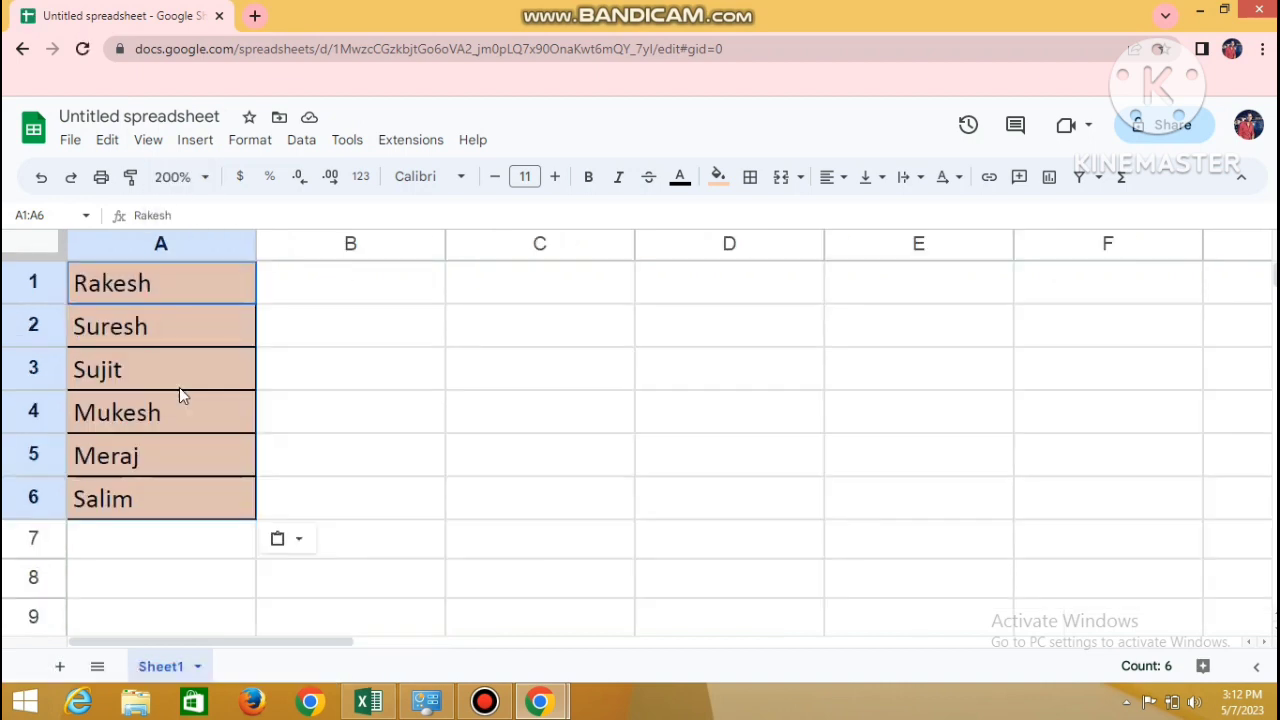
- Enter =GOOGLETRANSLATE(A1,"EN","HI") in B1 to translate Rakesh into Hindi
click(307, 289)
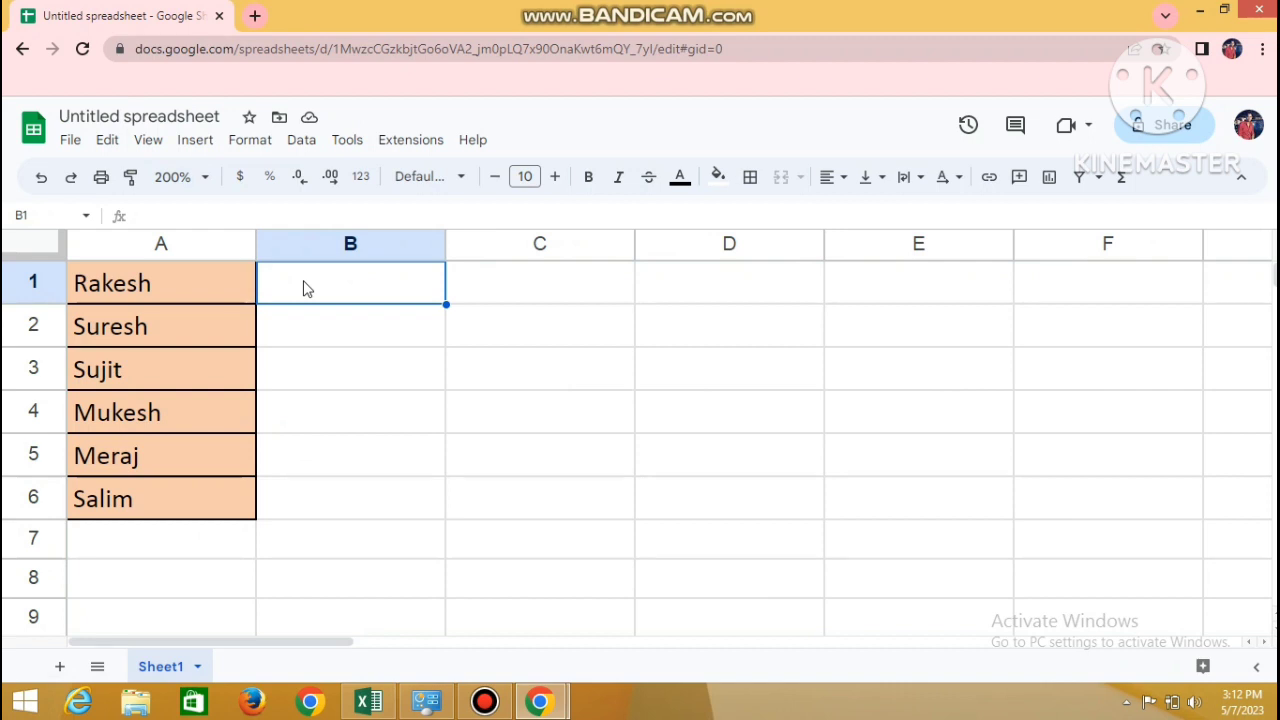
text(=)
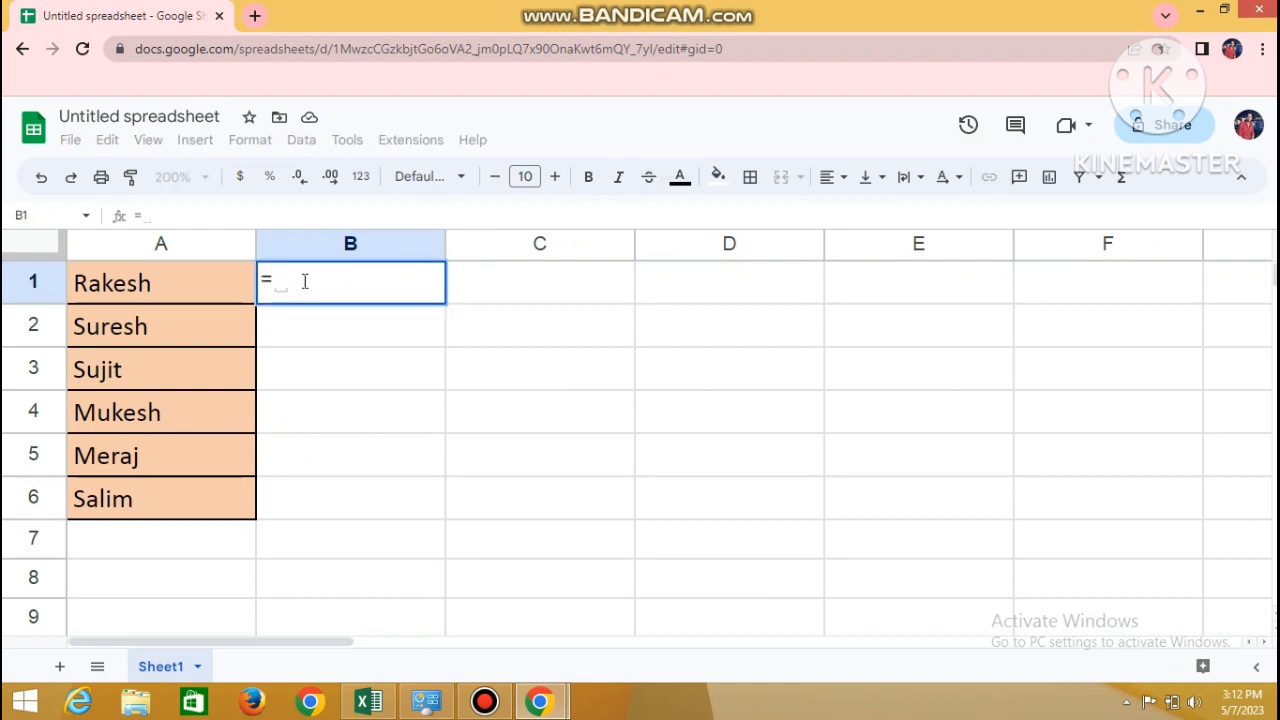
text(GOOG)
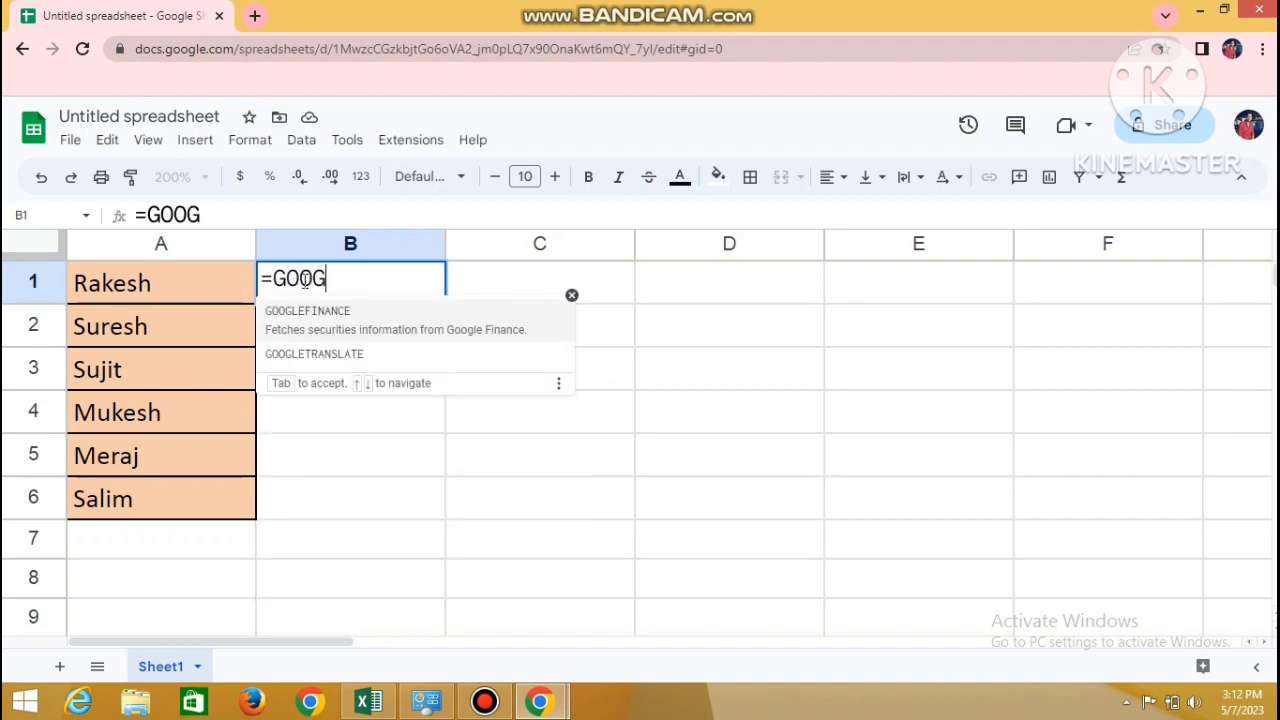
text(LETRA)
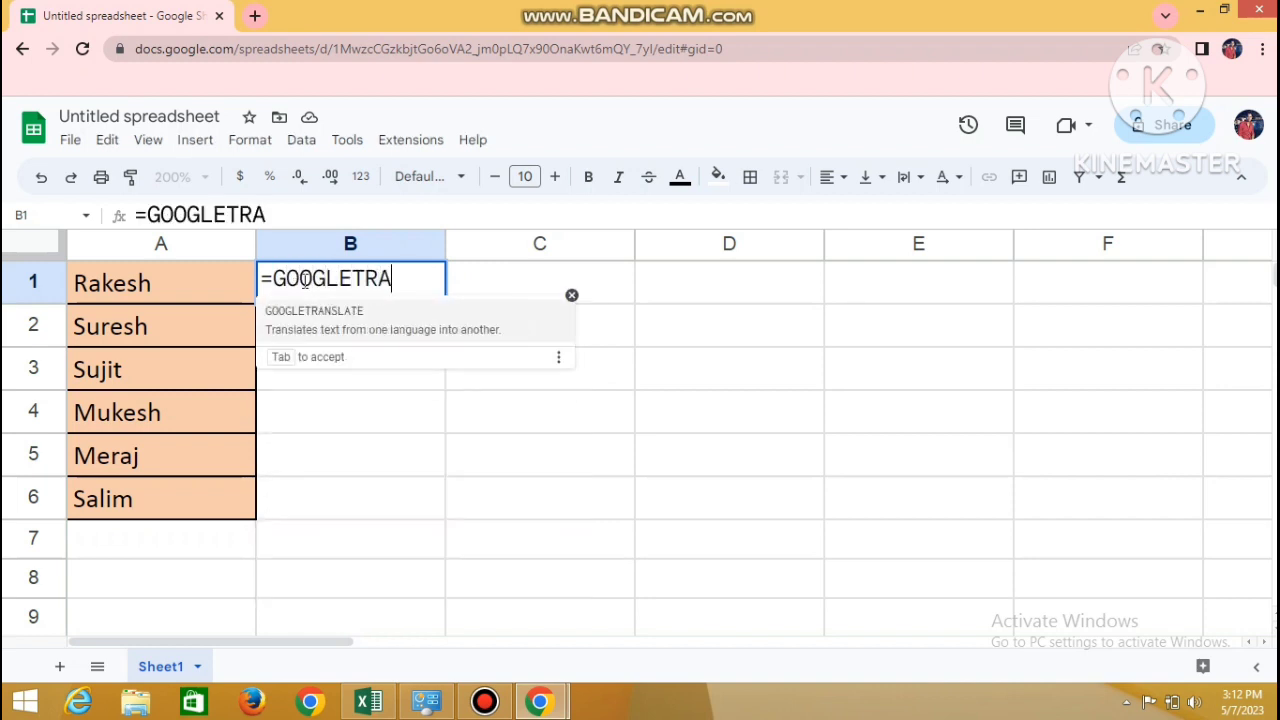
text(NSLA)
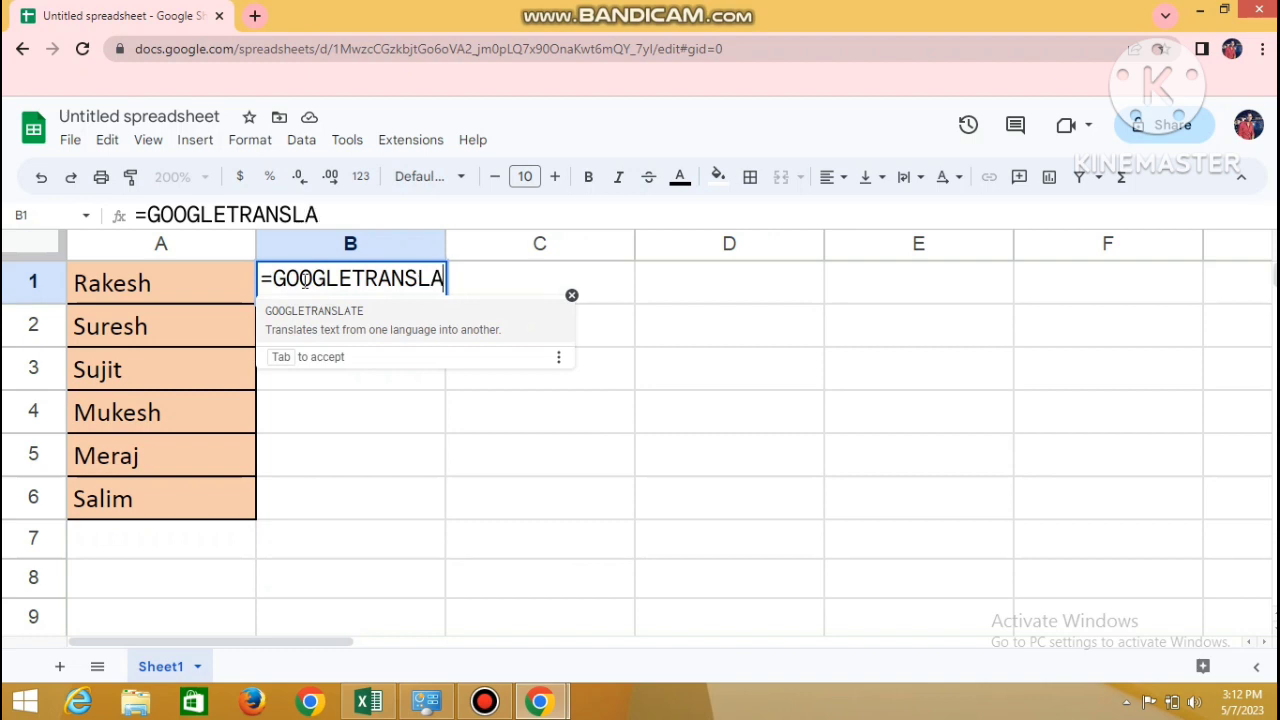
text(TE()
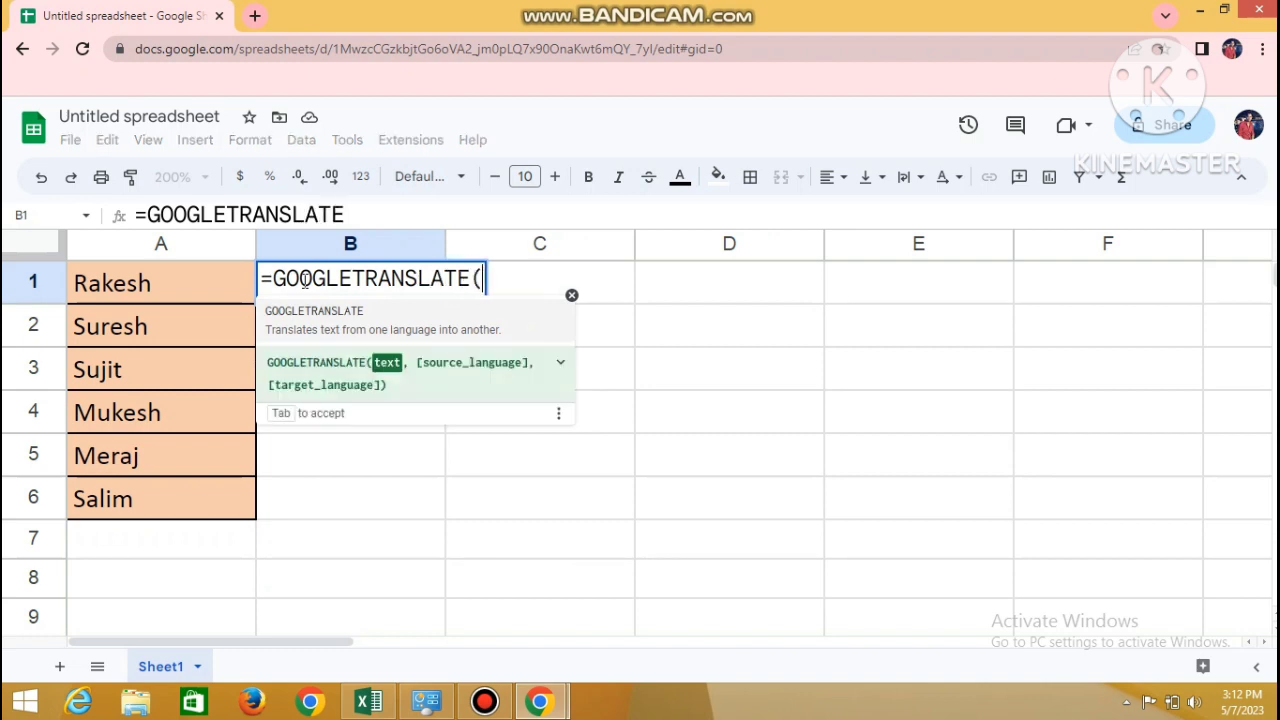
click(177, 284)
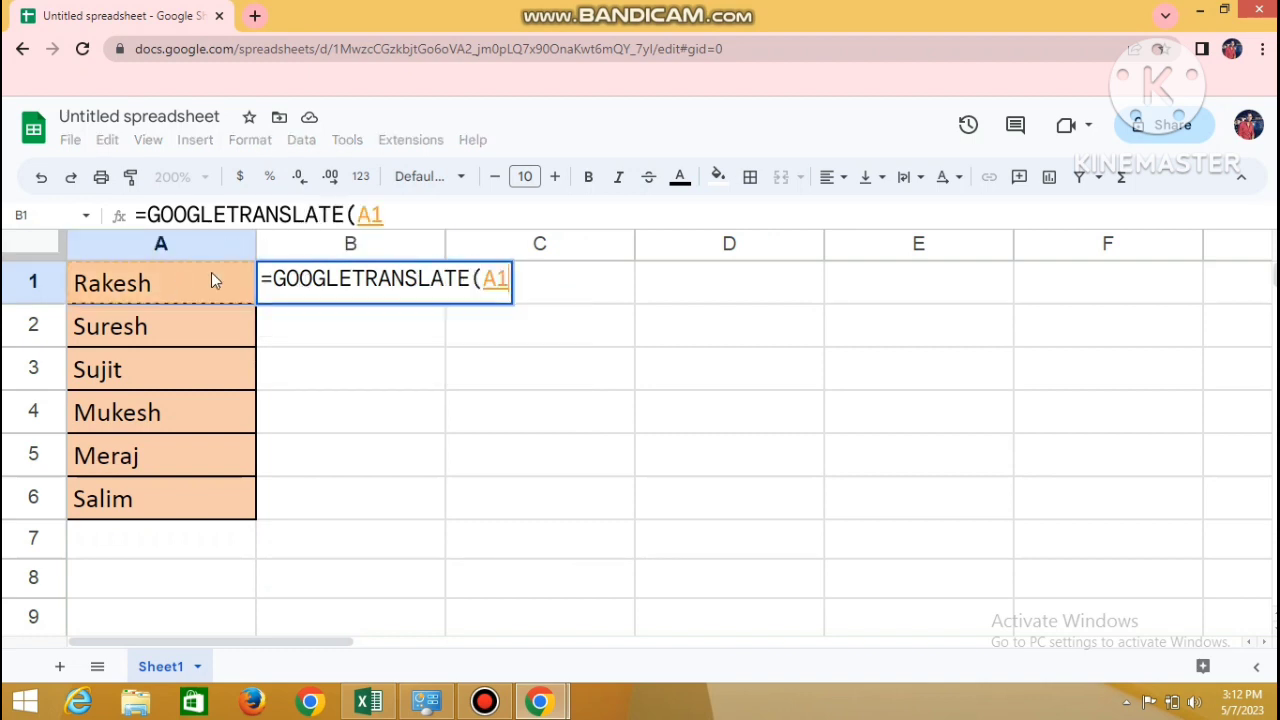
text(,)
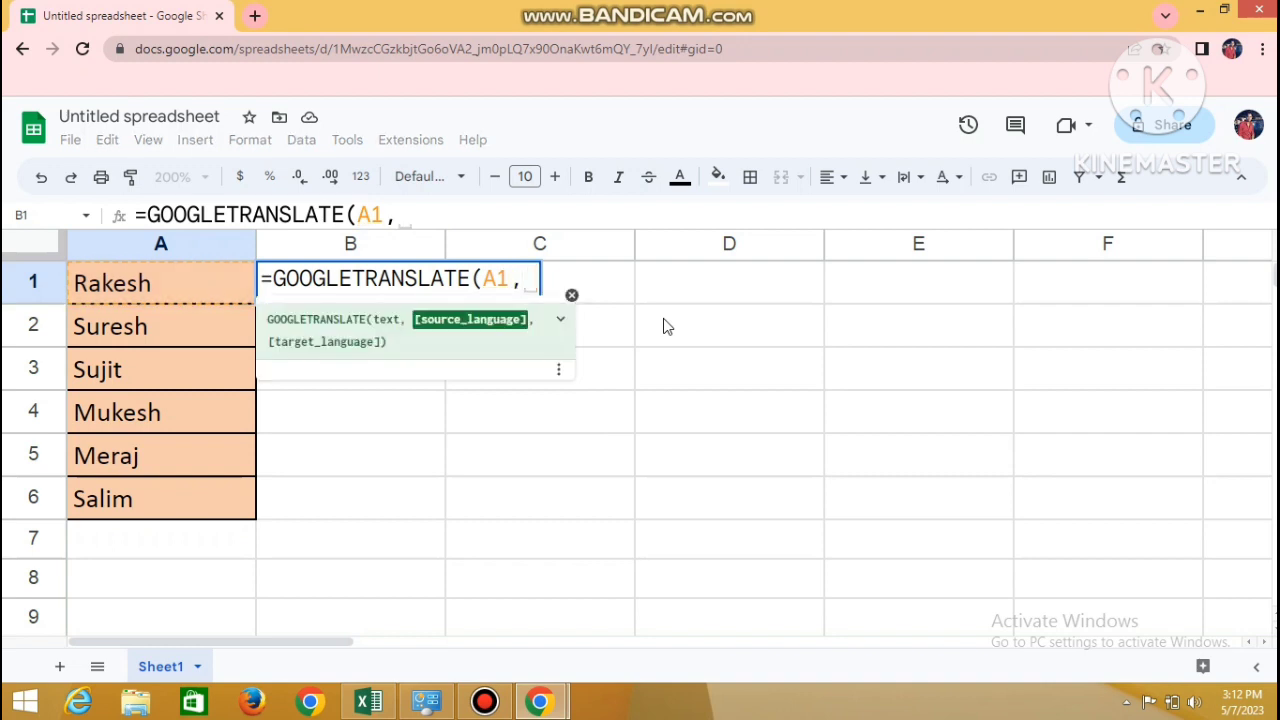
text("")
key(BackSpace)
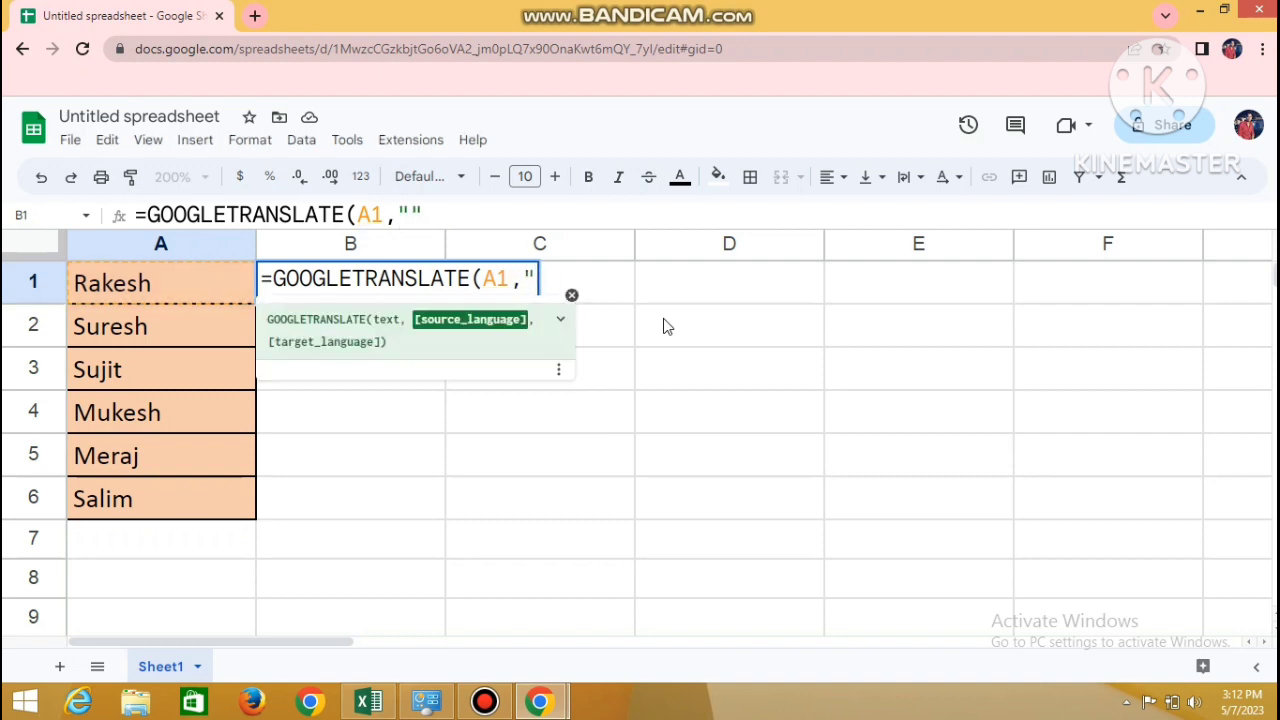
text(E)
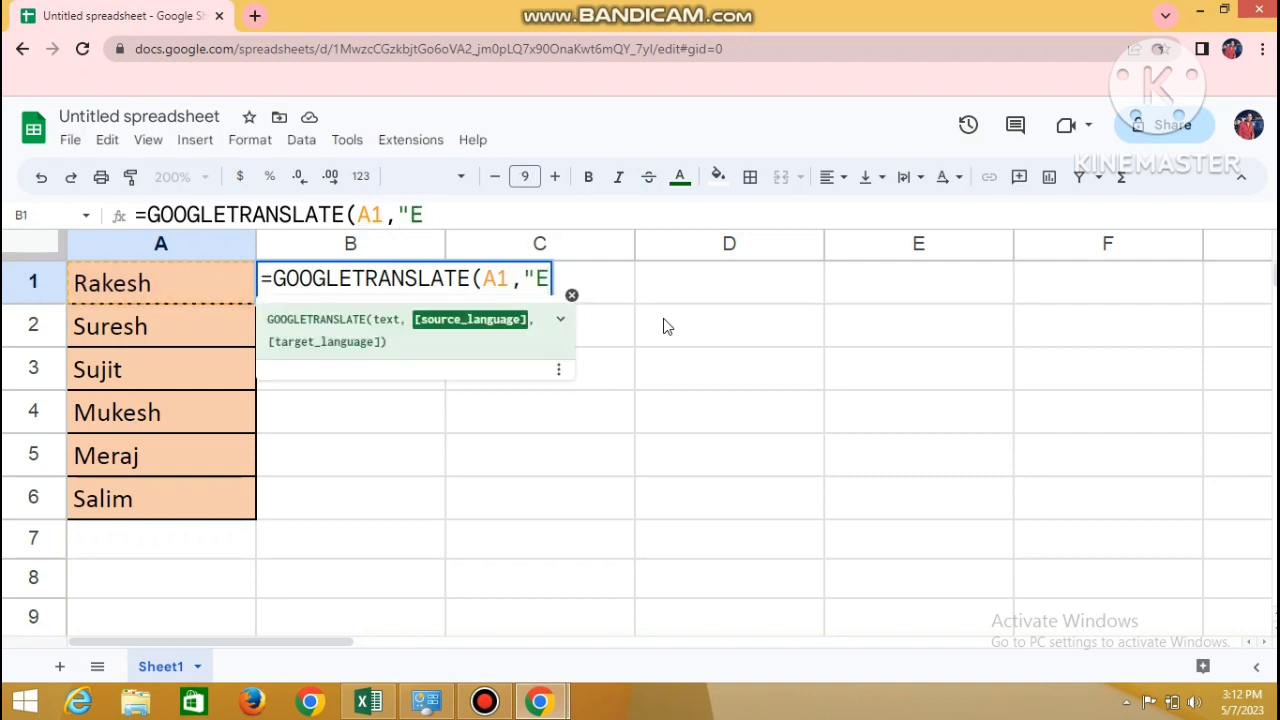
text(N")
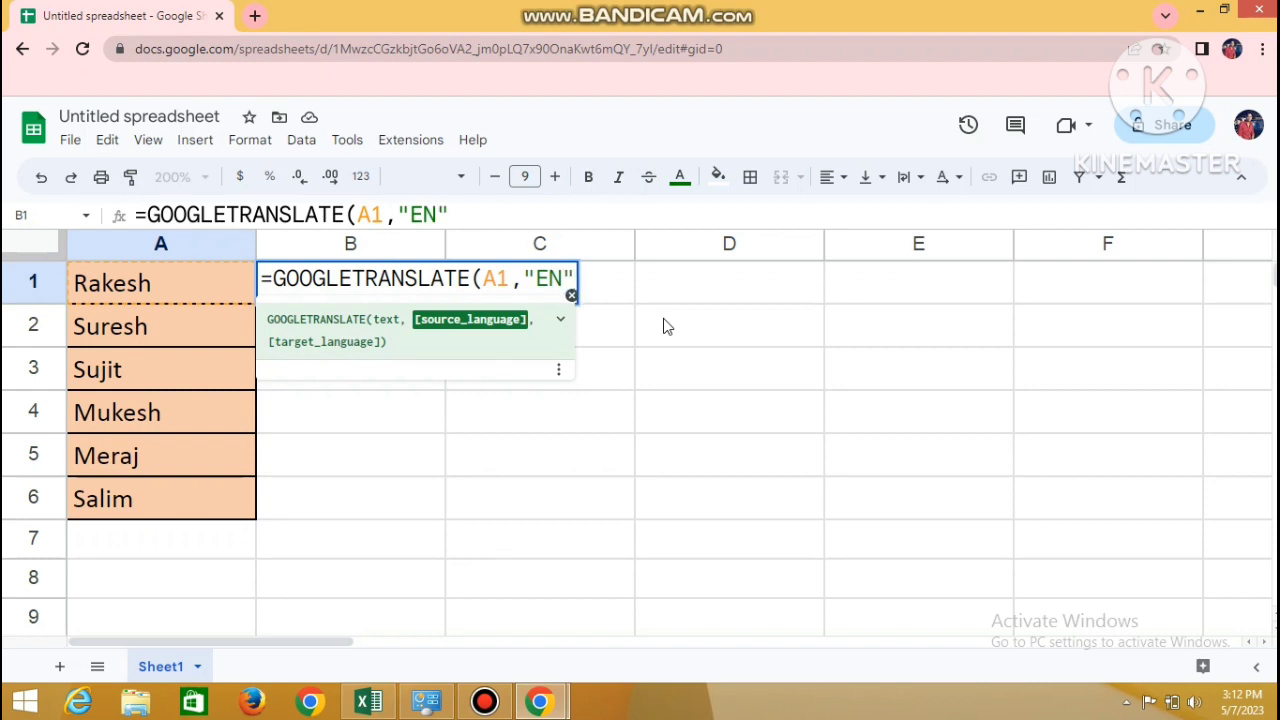
text(,)
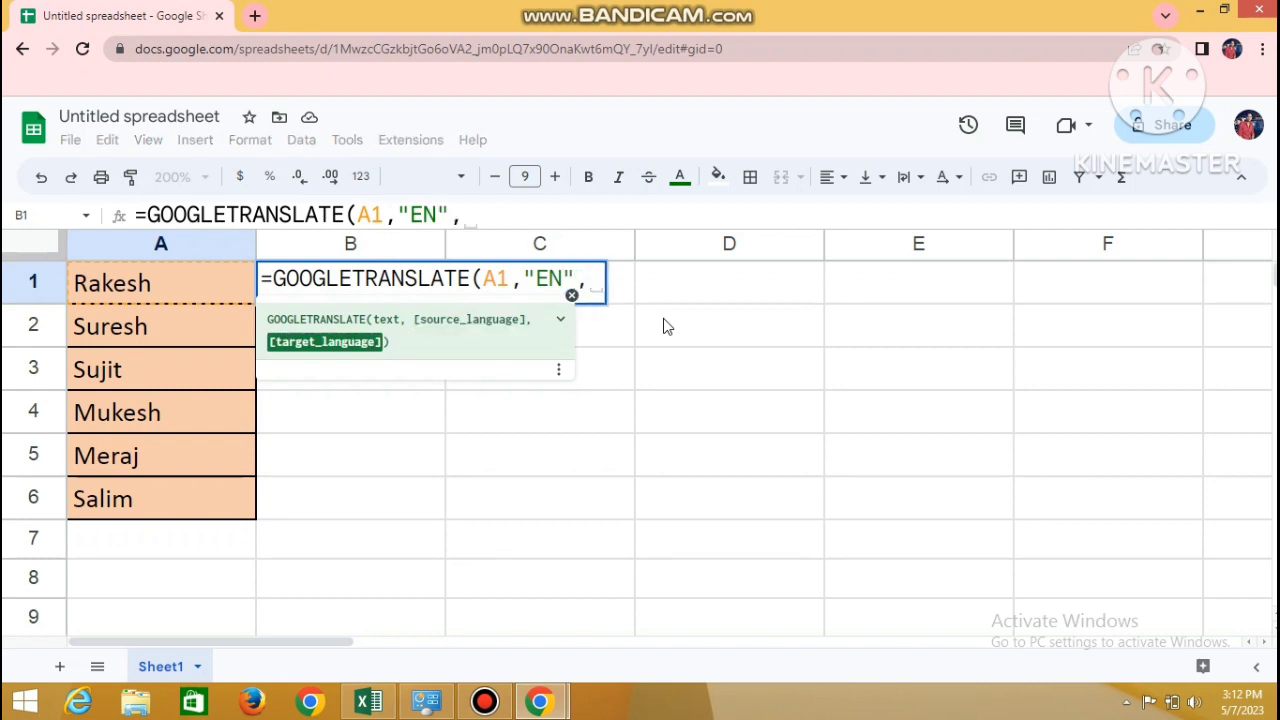
text("HI)
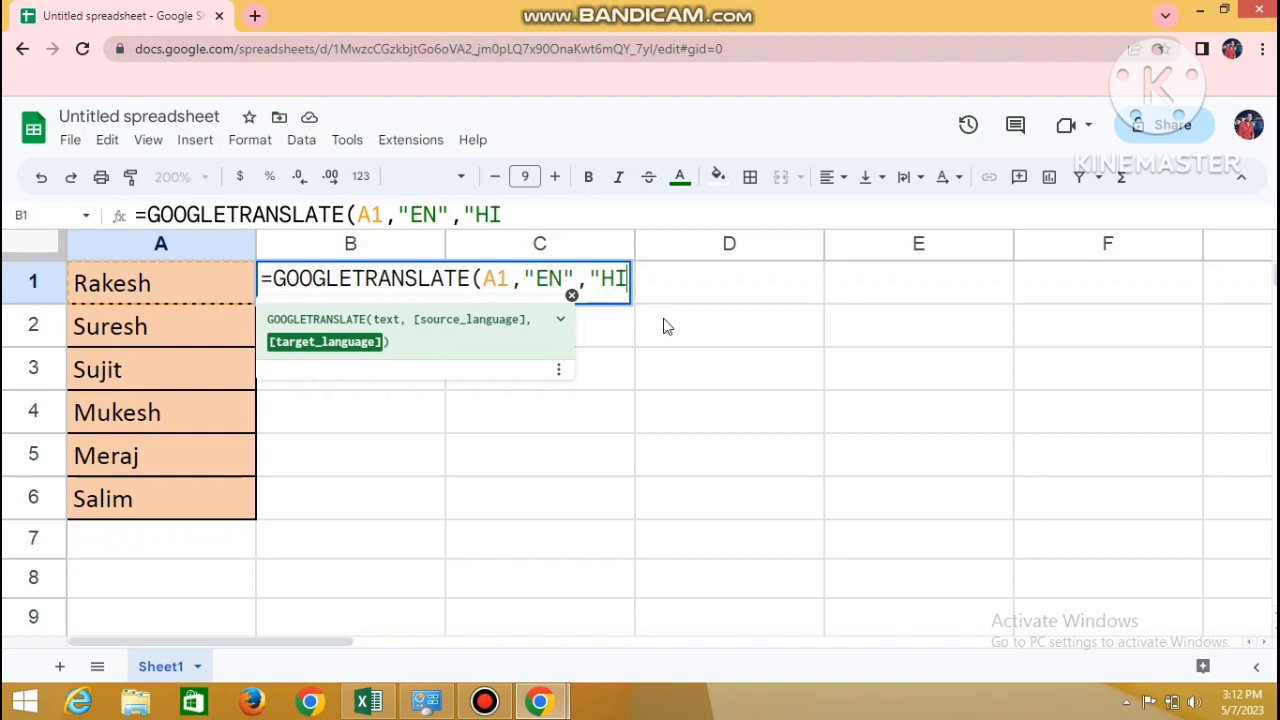
text("))
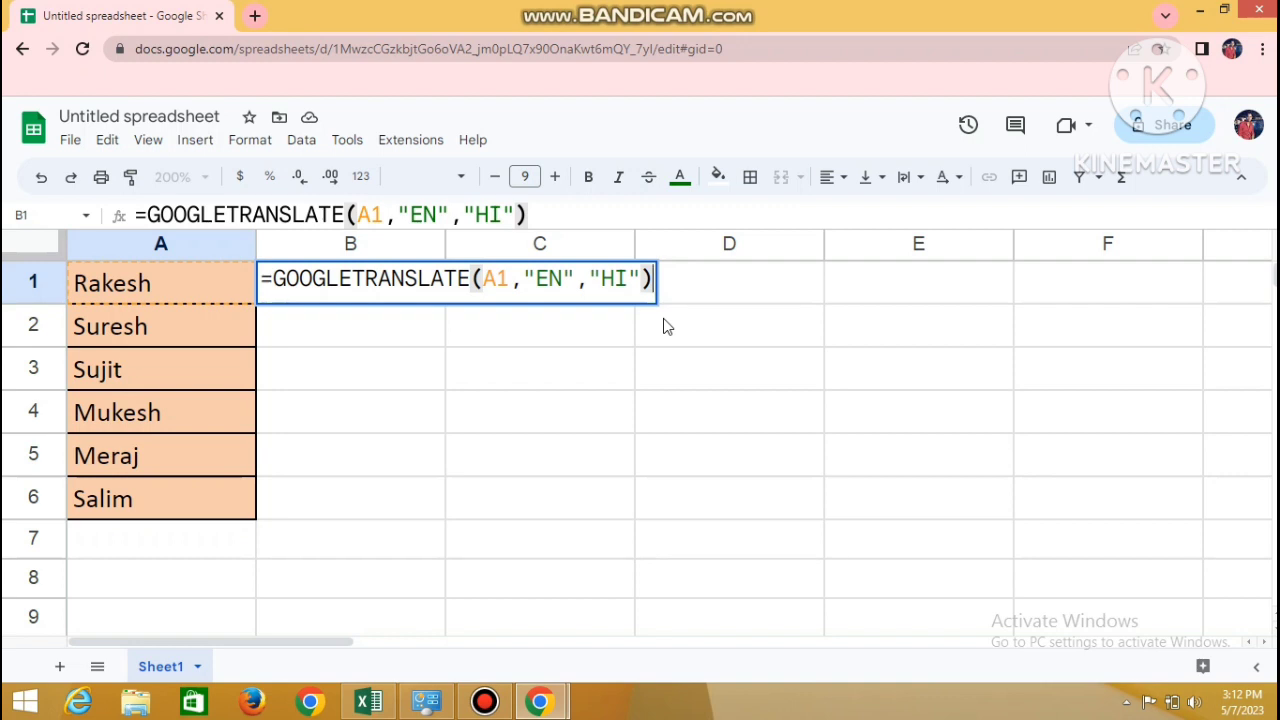
key(Return)
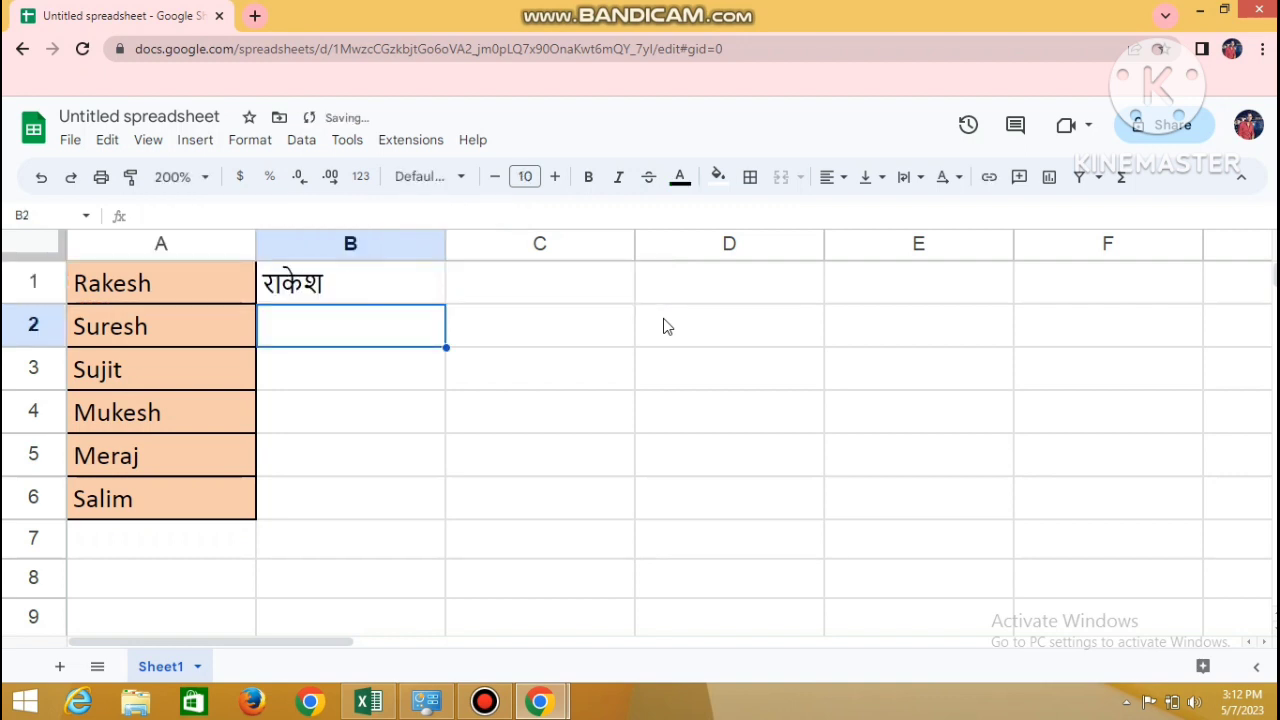
- Fill the B1 translation formula down to B6 and copy the six Hindi names
click(396, 288)
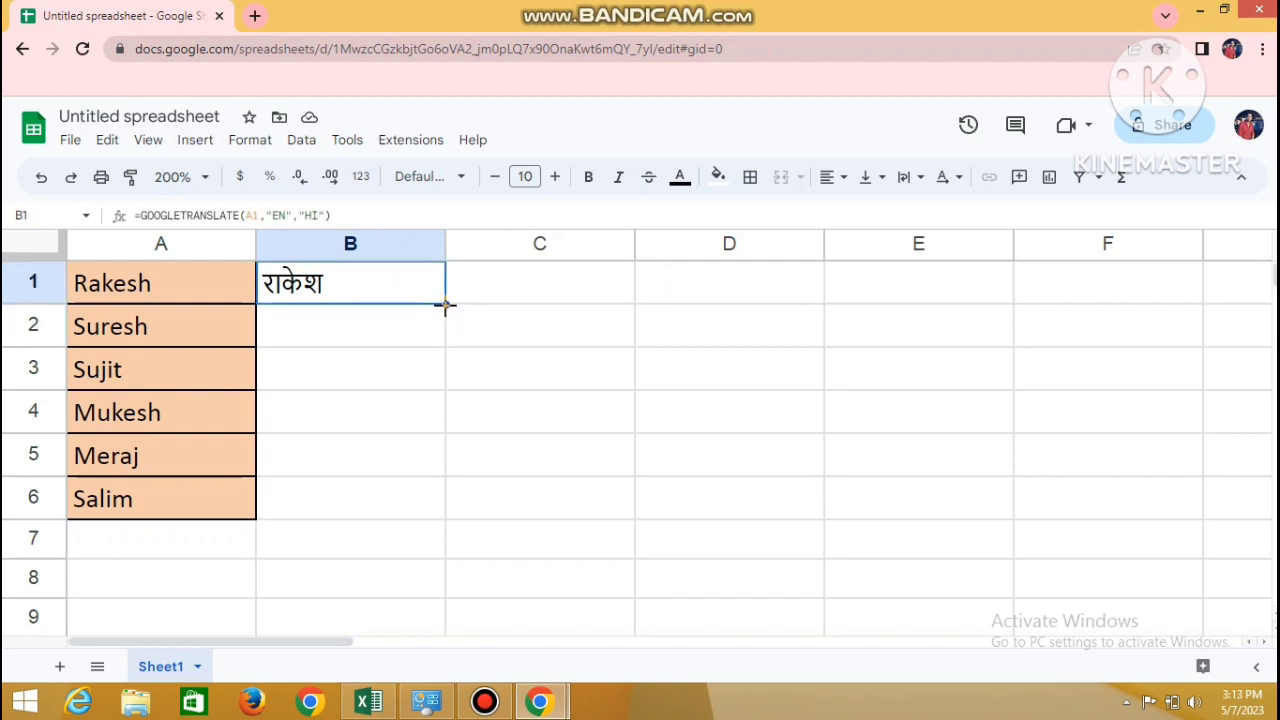
drag(446, 306, 436, 510)
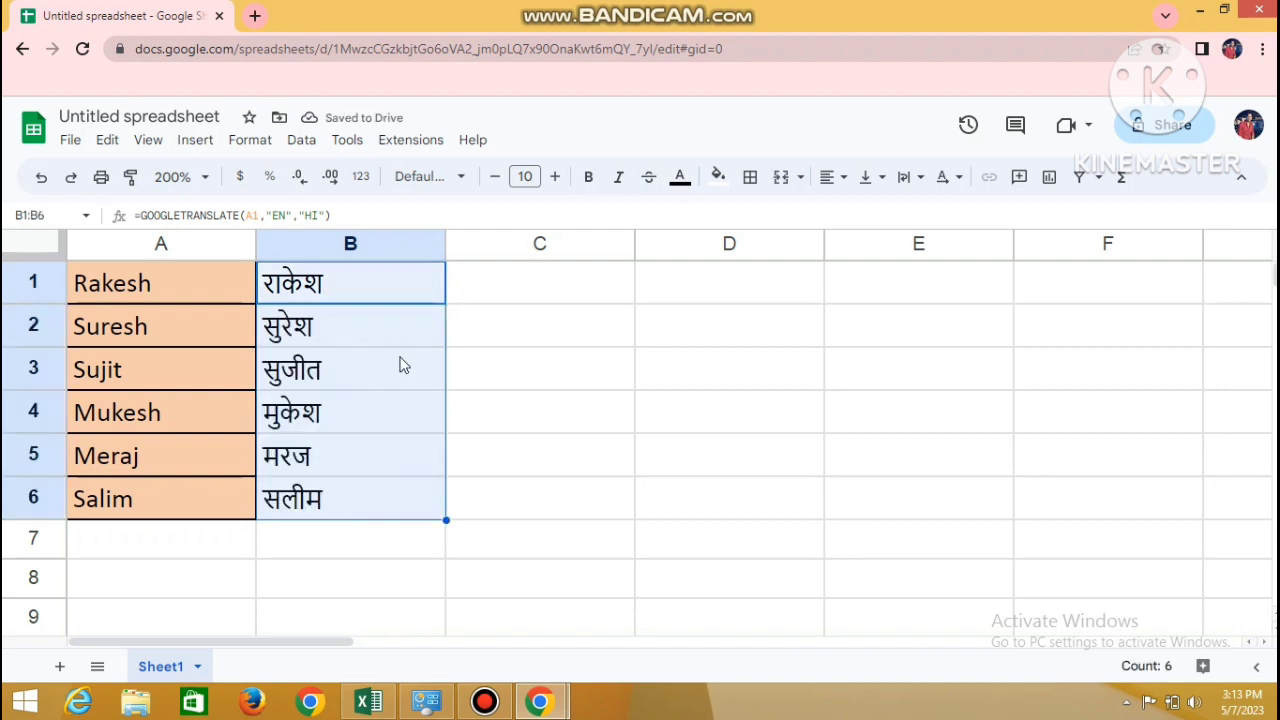
right_click(426, 300)
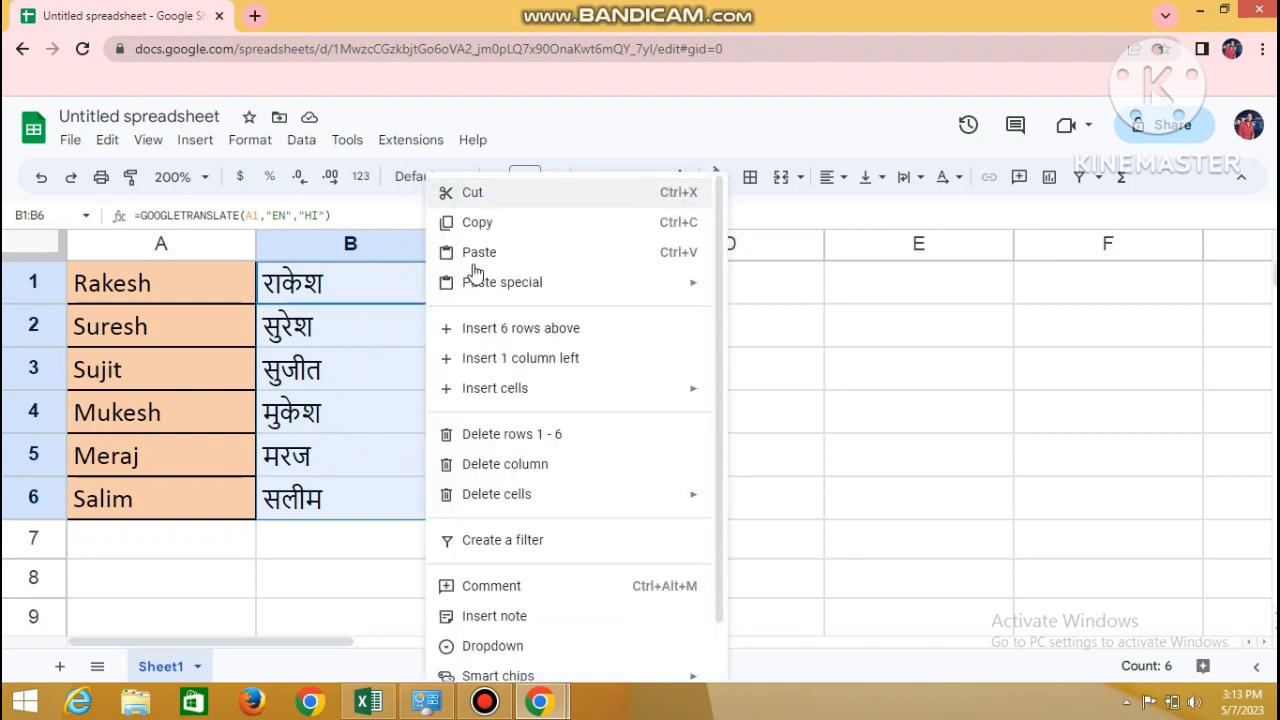
click(478, 222)
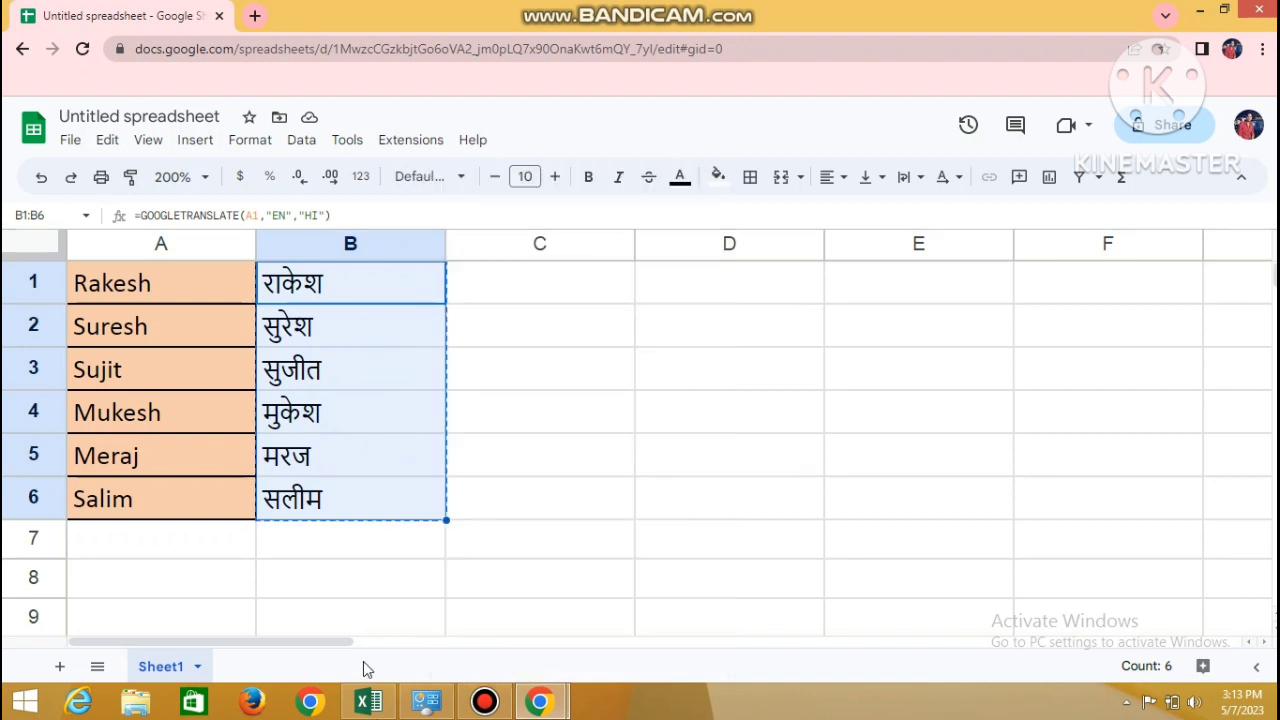
- Paste the six Hindi names into Excel's HINDI column, C4:C9
click(369, 704)
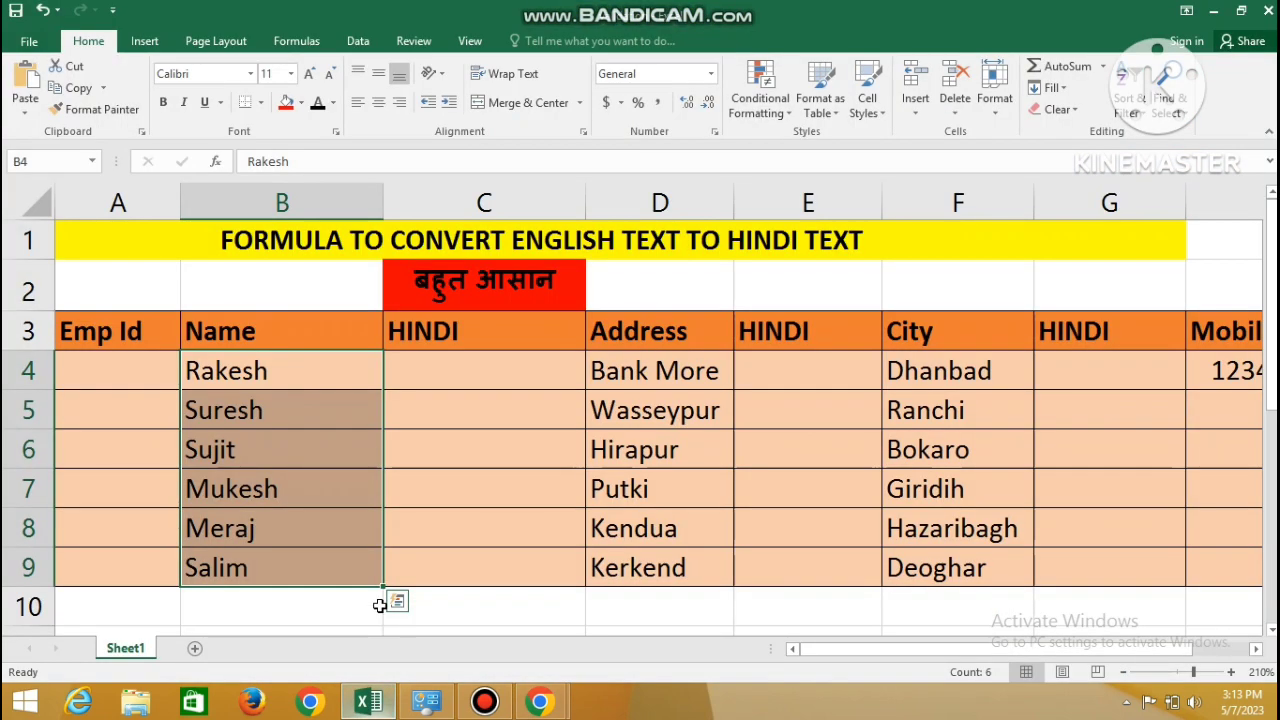
click(451, 360)
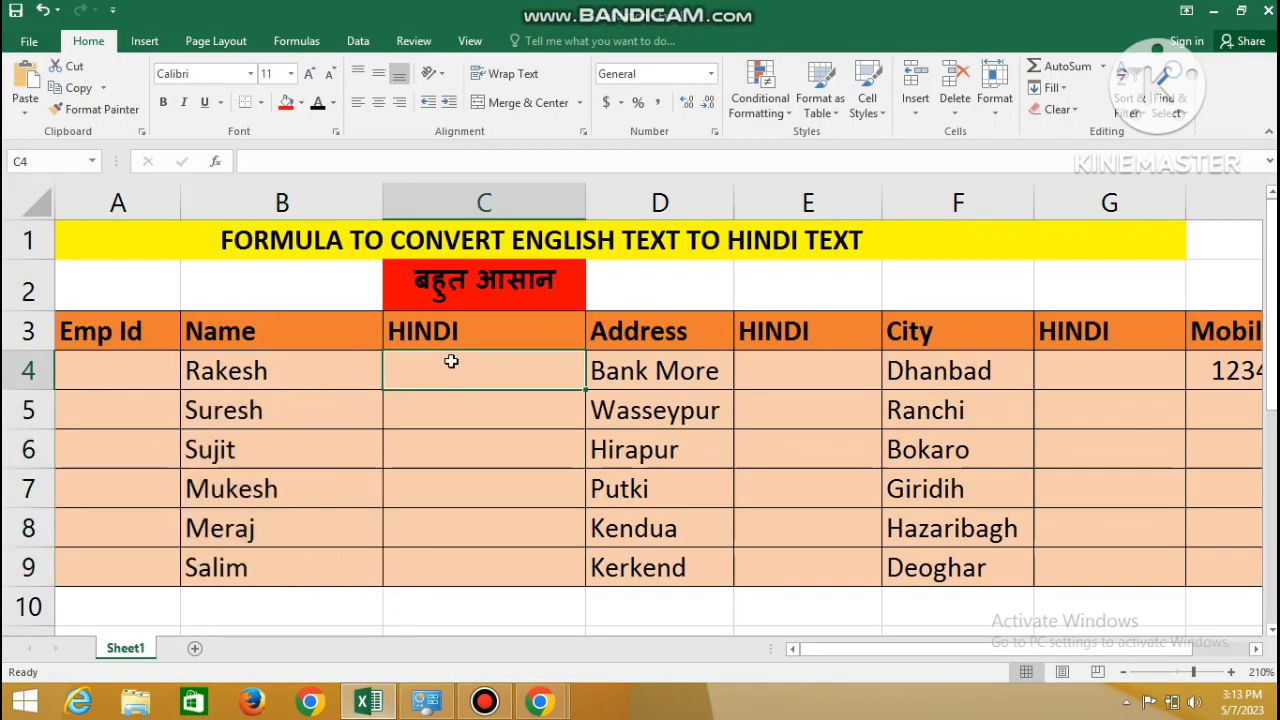
right_click(451, 361)
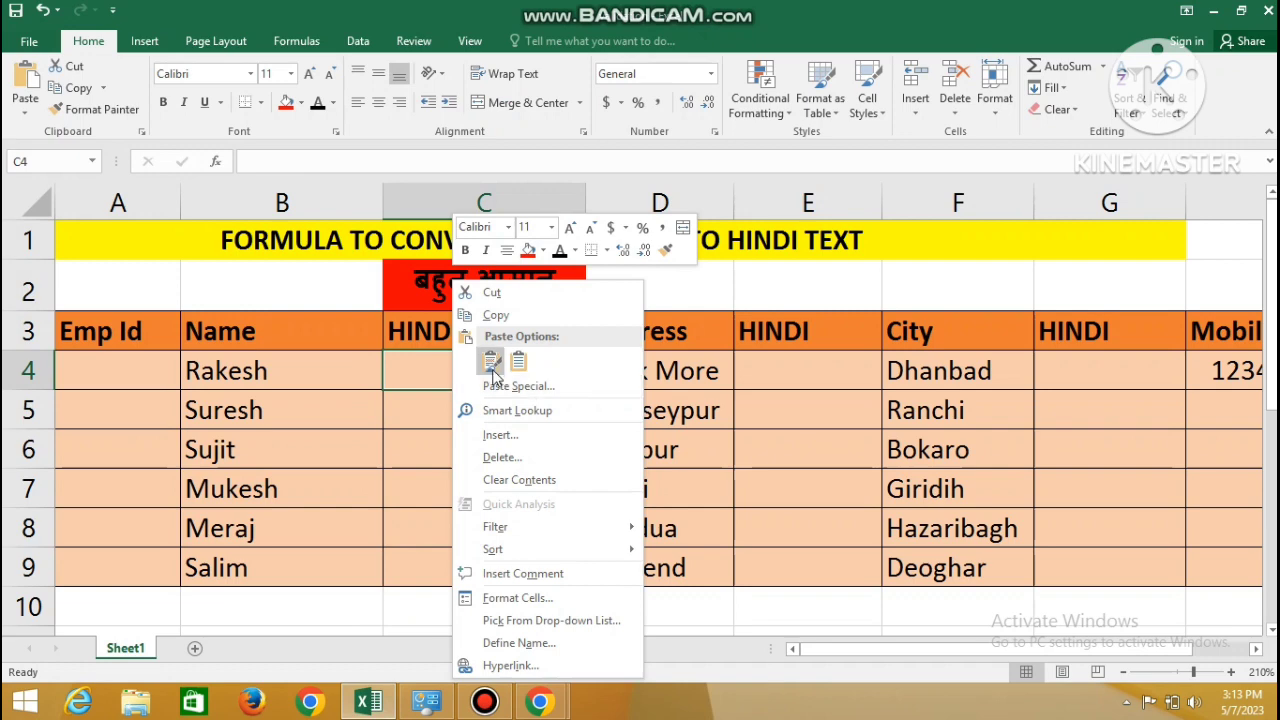
click(492, 367)
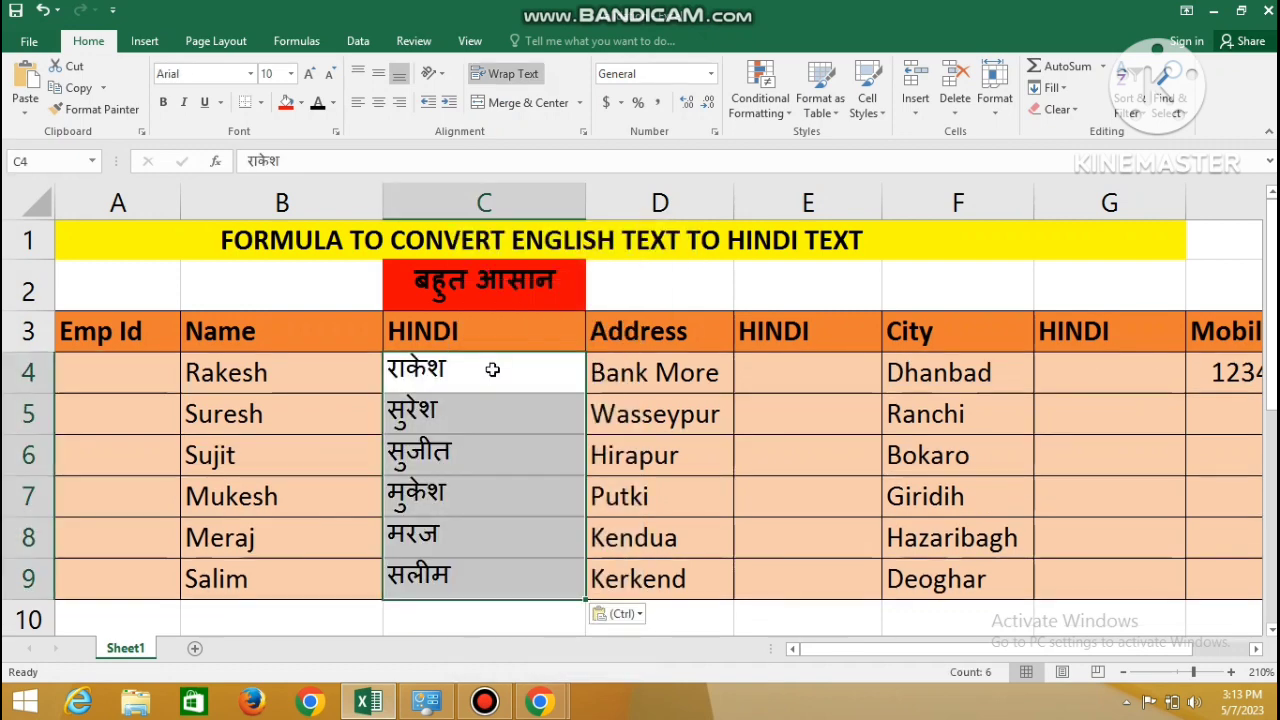
click(366, 369)
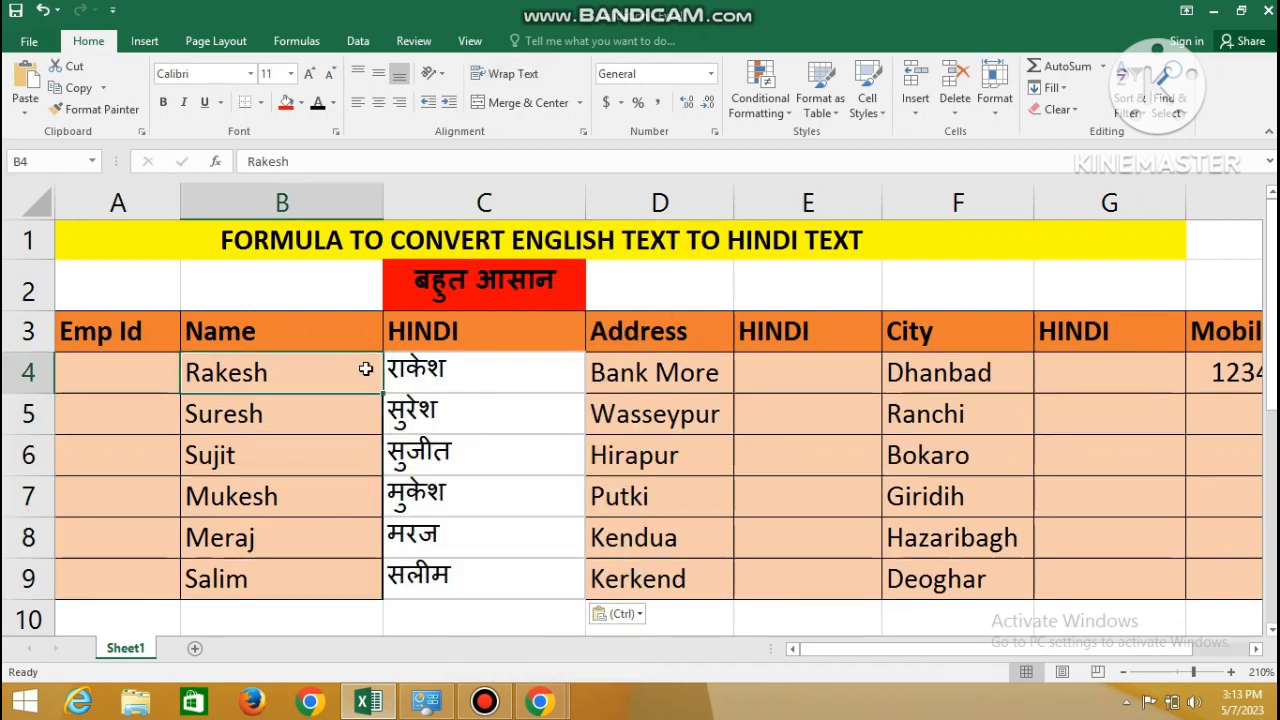